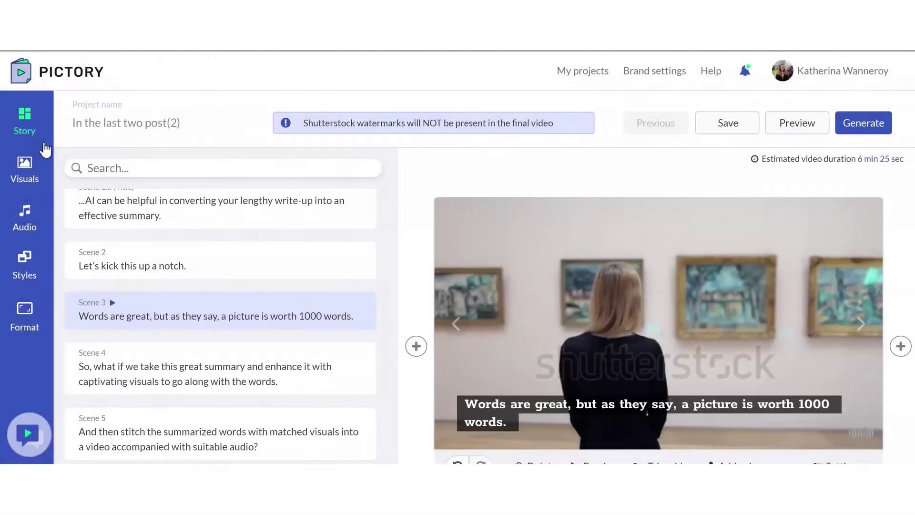
Open the caption Styles and try Themes 2 and 3 on the captions
click(24, 265)
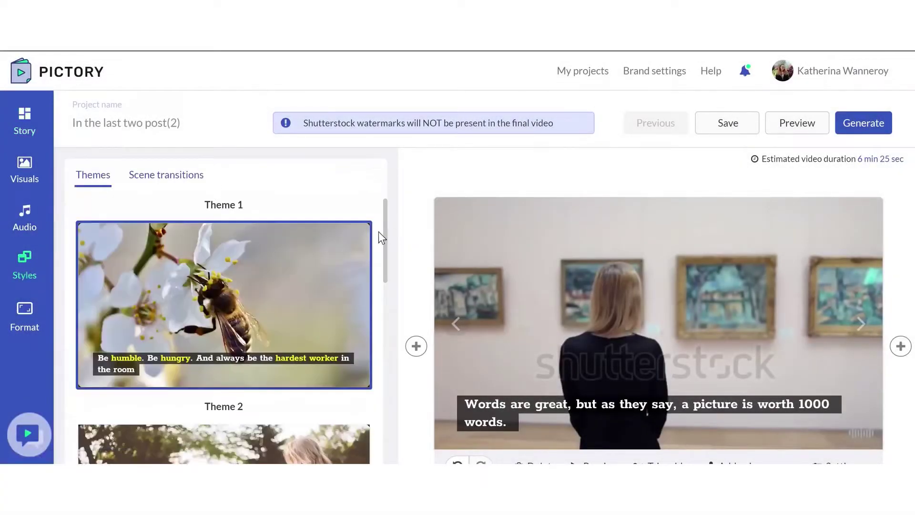
scroll(385, 216, down, 2)
scroll(343, 300, up, 2)
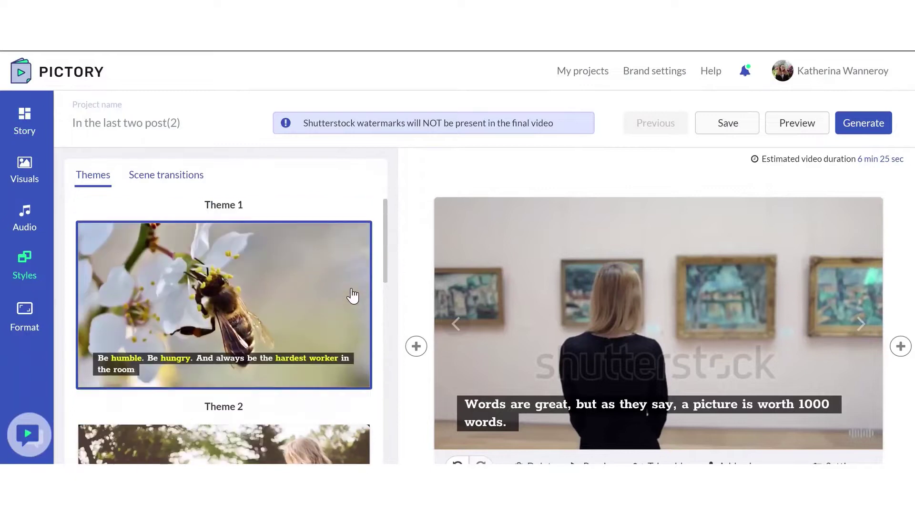
scroll(425, 209, down, 2)
scroll(251, 275, up, 2)
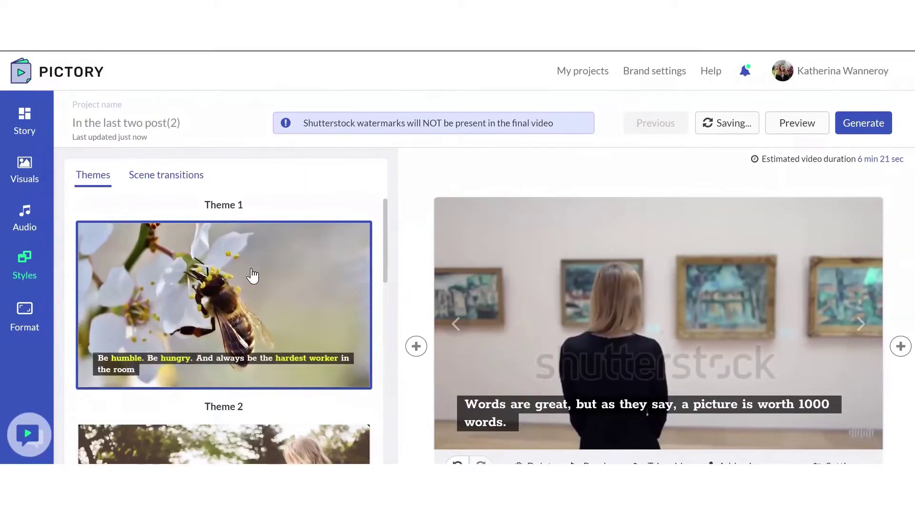
scroll(252, 276, down, 3)
click(290, 381)
scroll(299, 291, down, 1)
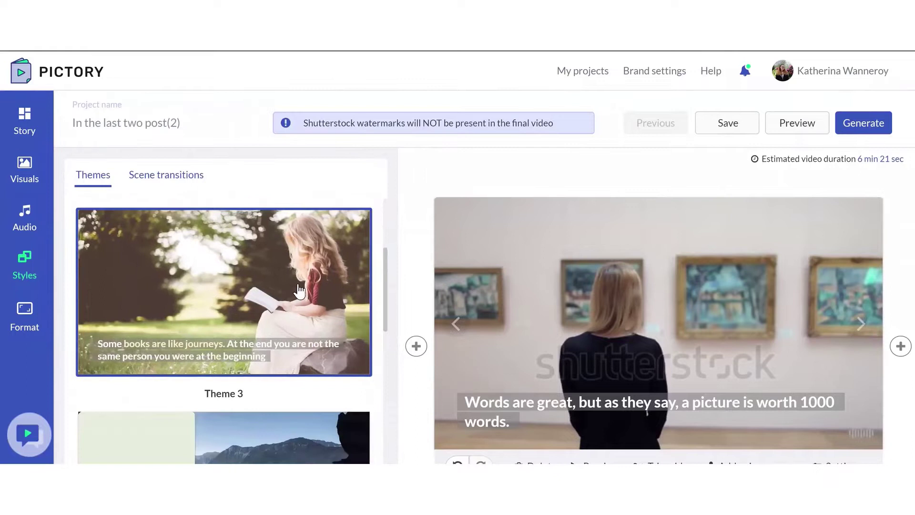
scroll(298, 281, down, 3)
click(242, 337)
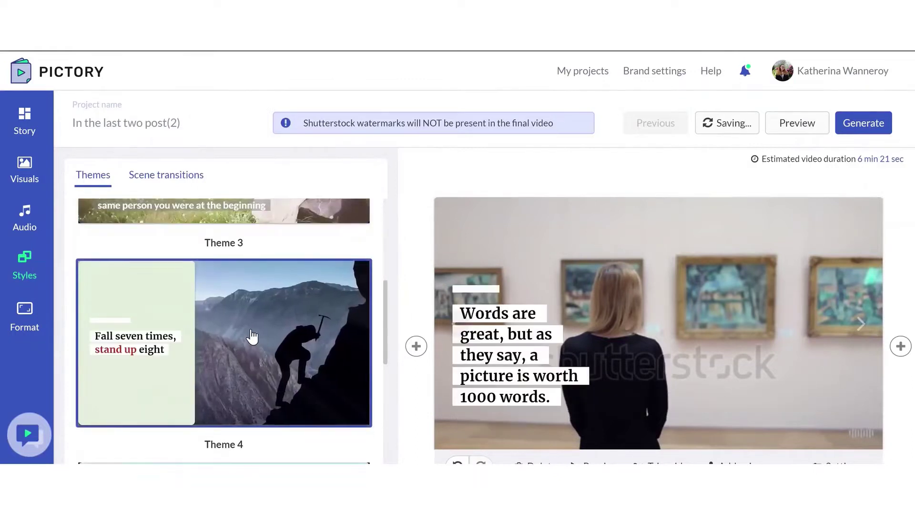
Try caption Themes 4, 5 and 6 in turn
scroll(252, 336, down, 3)
click(236, 305)
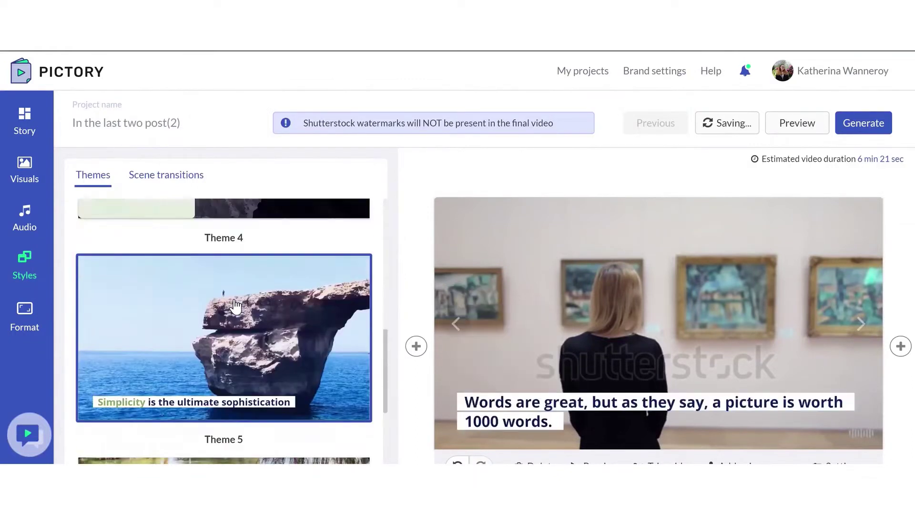
scroll(235, 310, down, 3)
click(252, 334)
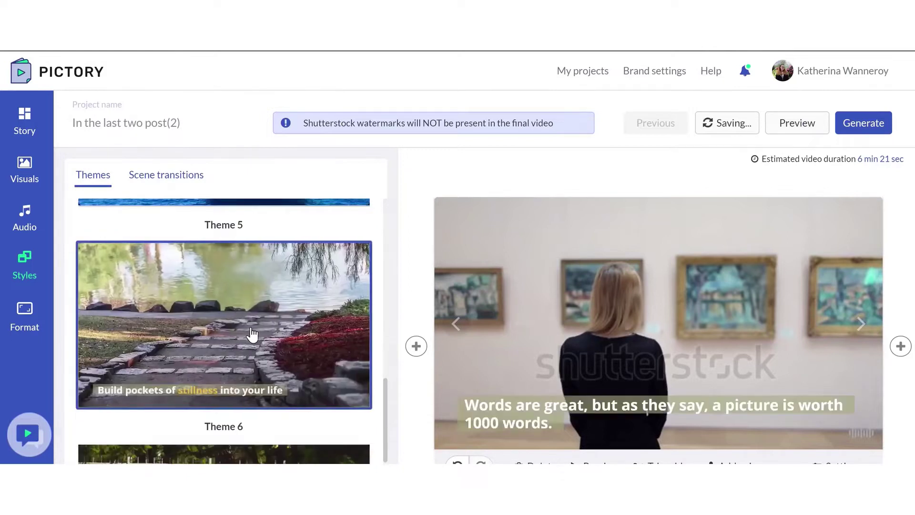
scroll(251, 334, down, 3)
click(251, 333)
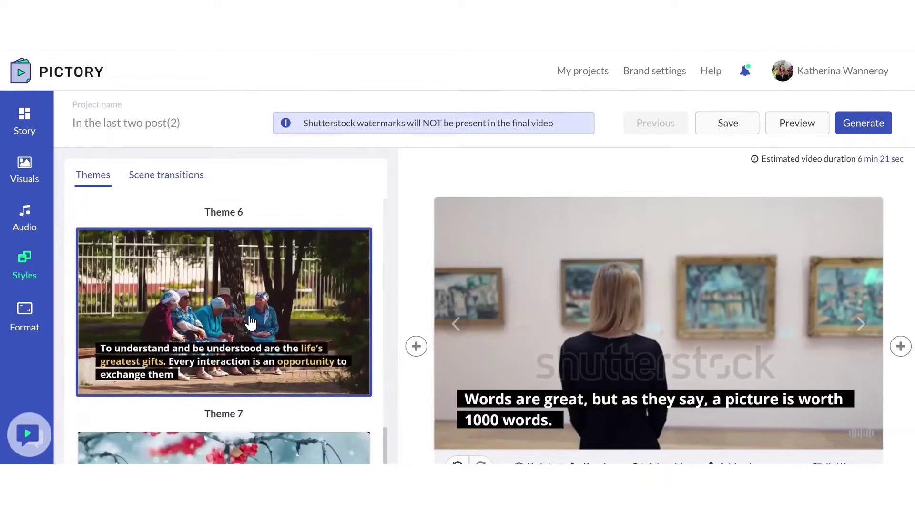
scroll(513, 389, down, 2)
Recolour the word 'great' in the caption to highlight it
double_click(567, 330)
double_click(560, 328)
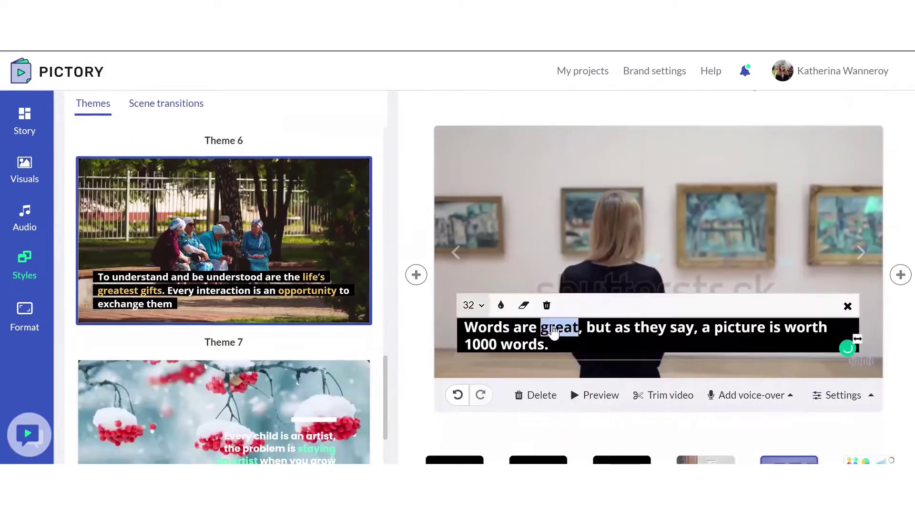
click(500, 309)
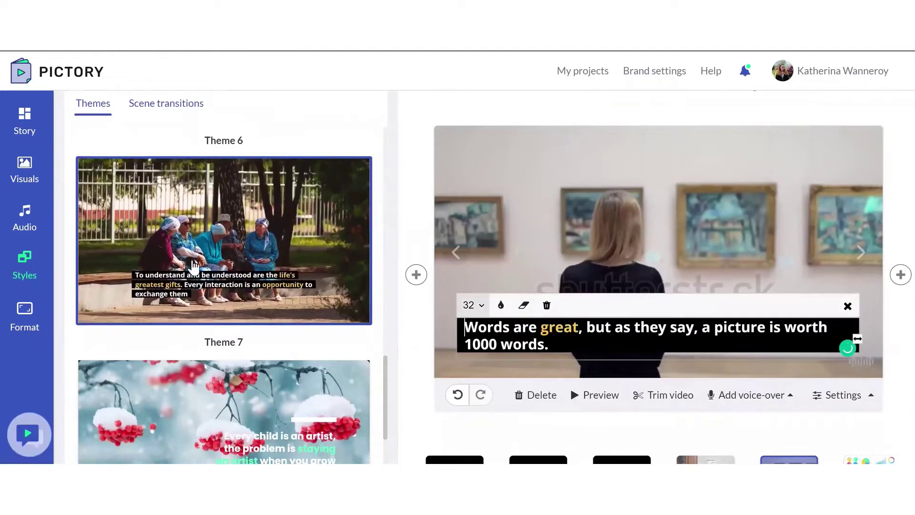
Try caption Theme 7, then settle on Theme 8
scroll(248, 318, down, 2)
scroll(249, 319, down, 2)
click(249, 321)
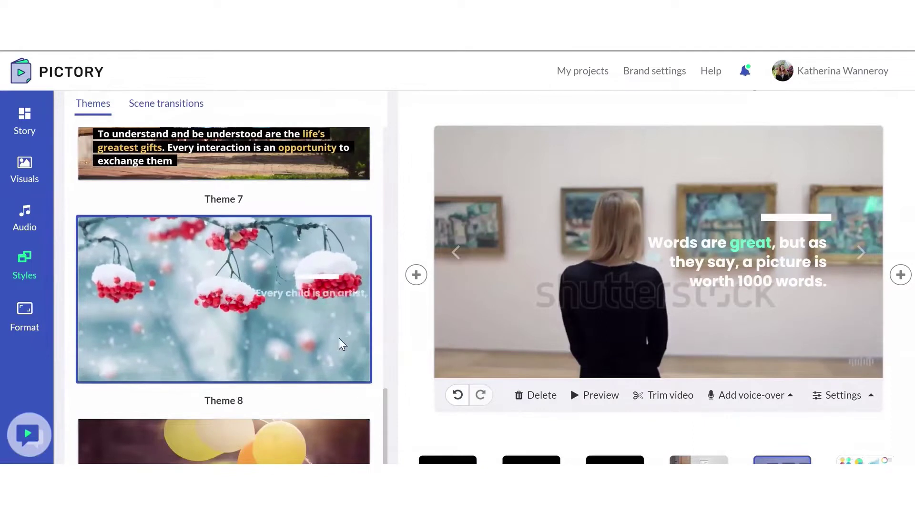
scroll(342, 344, down, 2)
click(315, 391)
scroll(329, 398, down, 1)
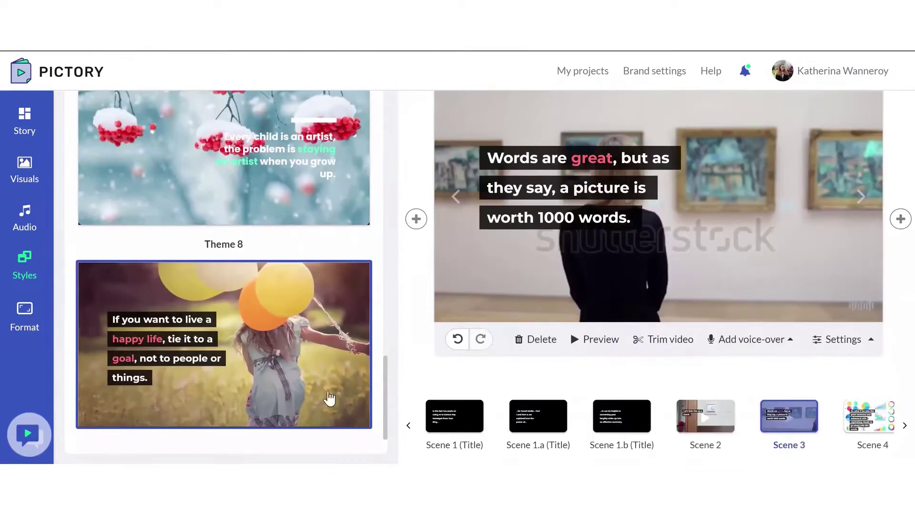
scroll(229, 354, up, 3)
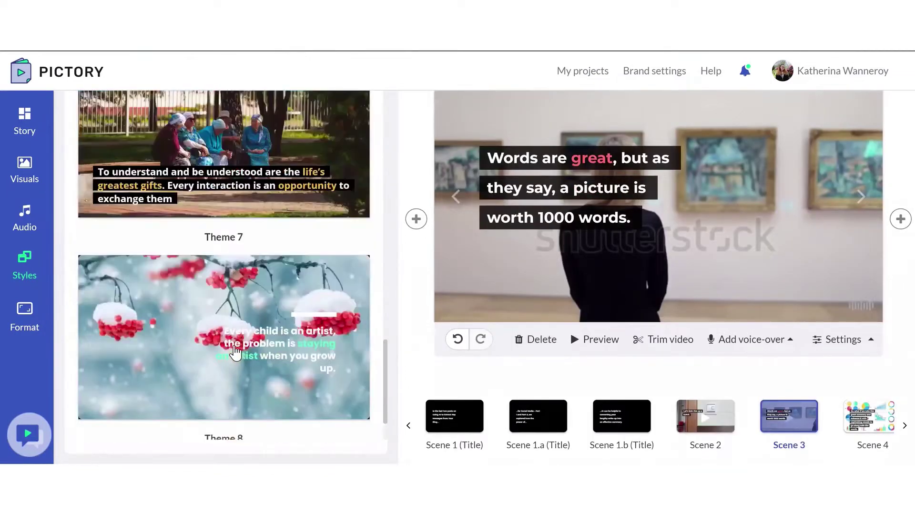
scroll(235, 352, up, 15)
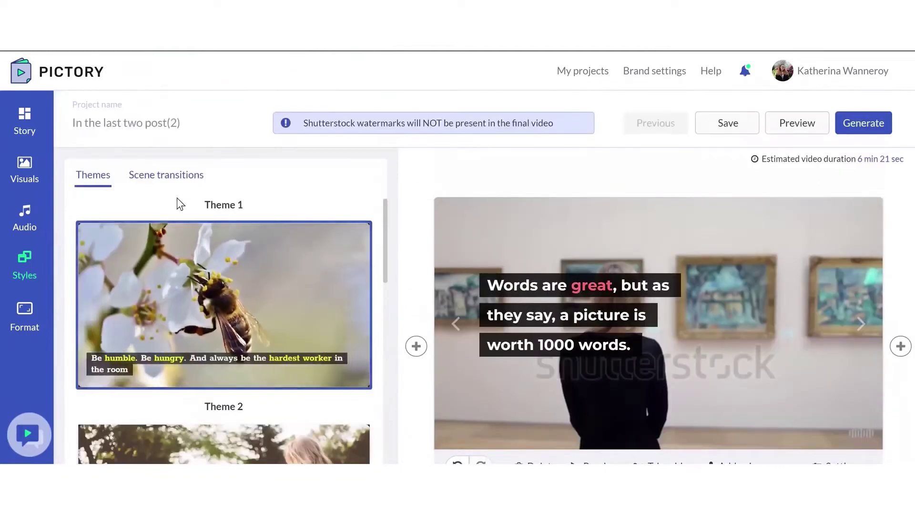
Choose Circle in to out from the scene transitions list
click(184, 176)
scroll(184, 229, down, 2)
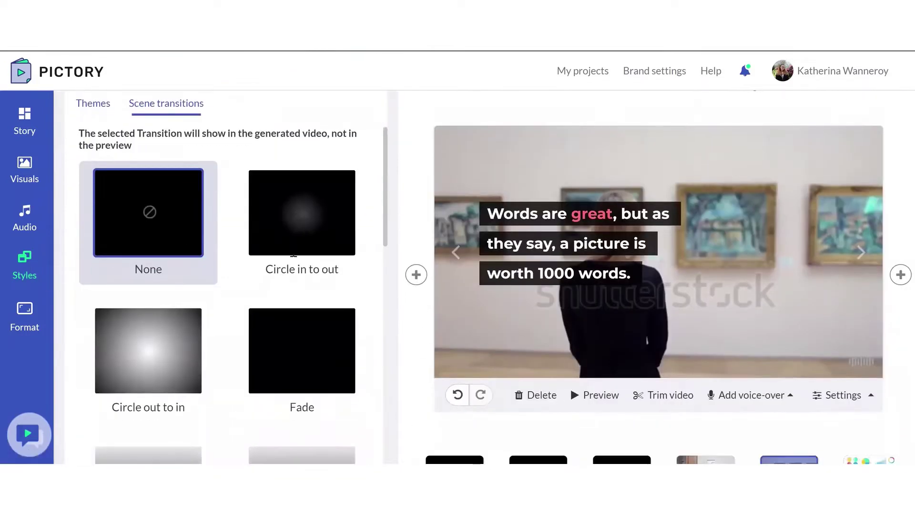
scroll(149, 333, down, 2)
scroll(288, 255, down, 3)
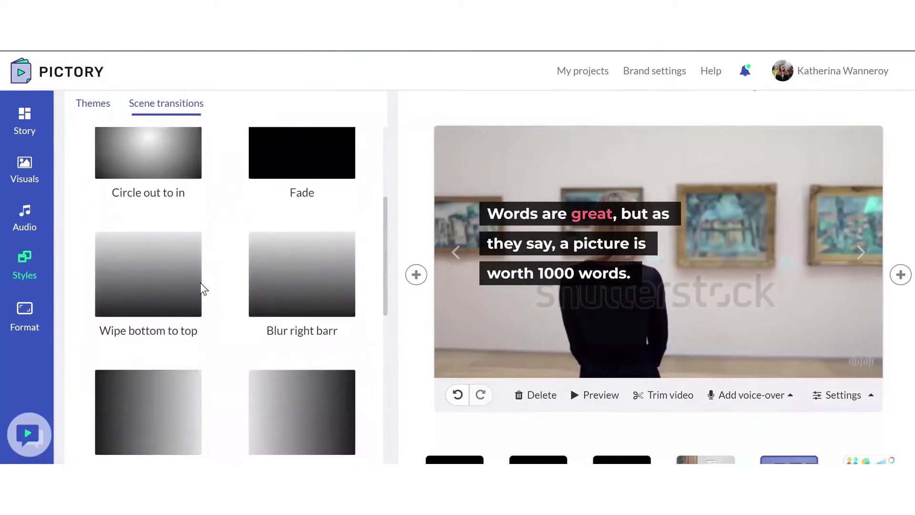
scroll(288, 270, down, 2)
scroll(171, 378, down, 4)
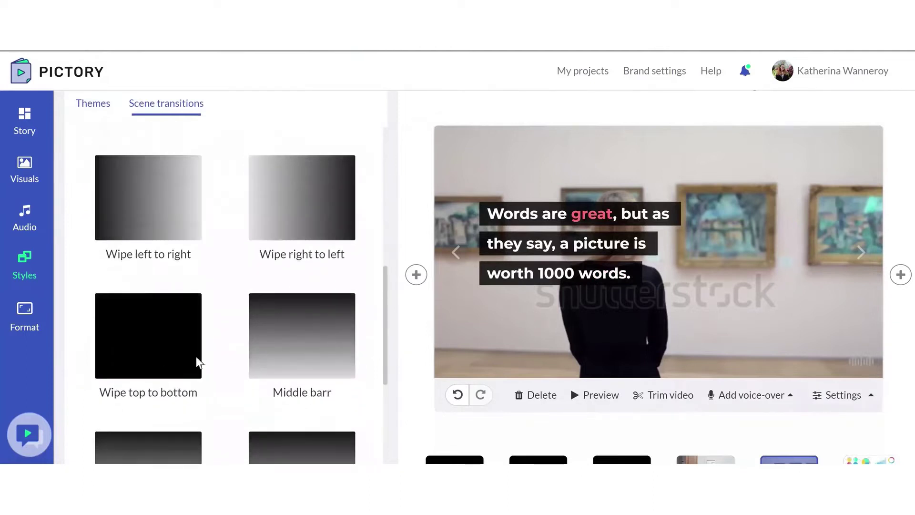
scroll(317, 343, up, 10)
click(307, 237)
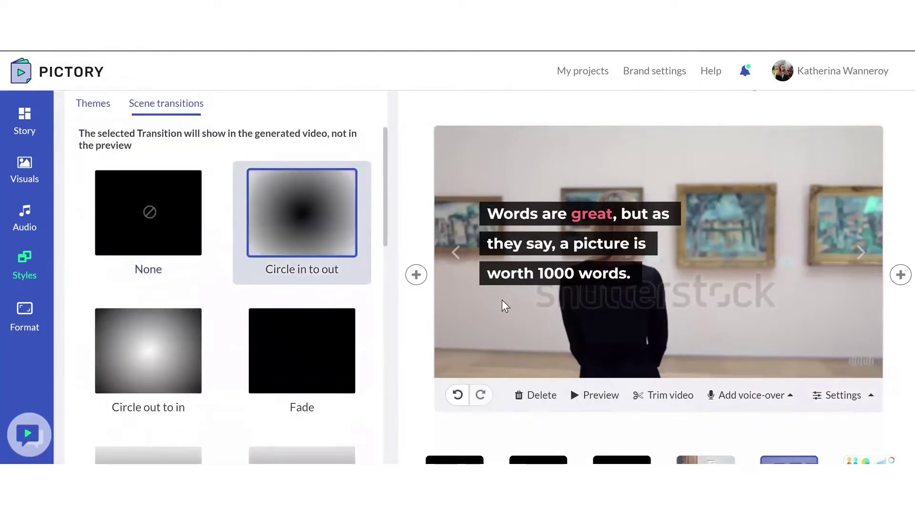
scroll(505, 305, down, 1)
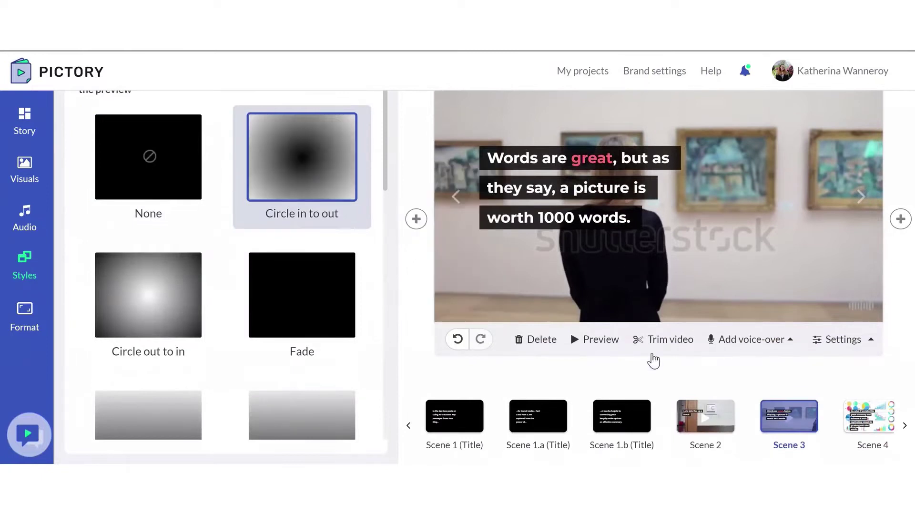
scroll(653, 361, up, 2)
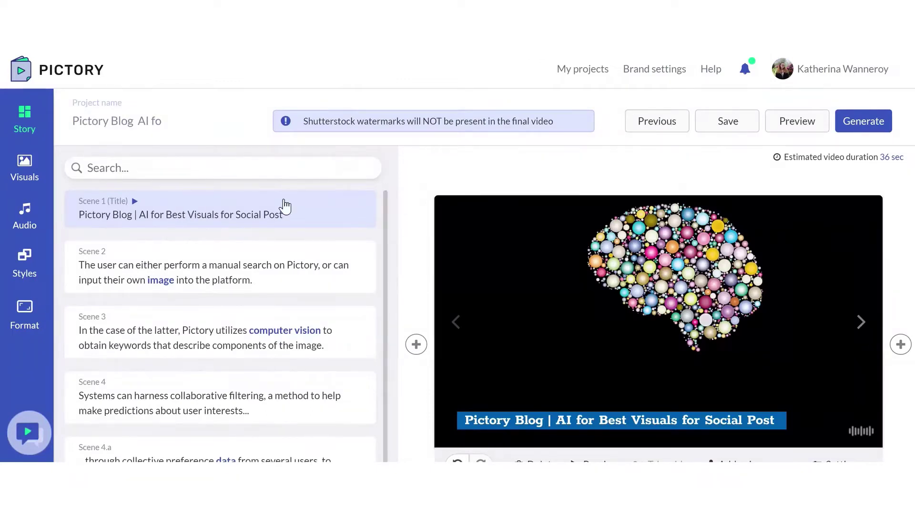
Preview Scenes 2 through 5, then step back through 4.a and 4 to Scene 3
click(206, 280)
scroll(220, 204, down, 3)
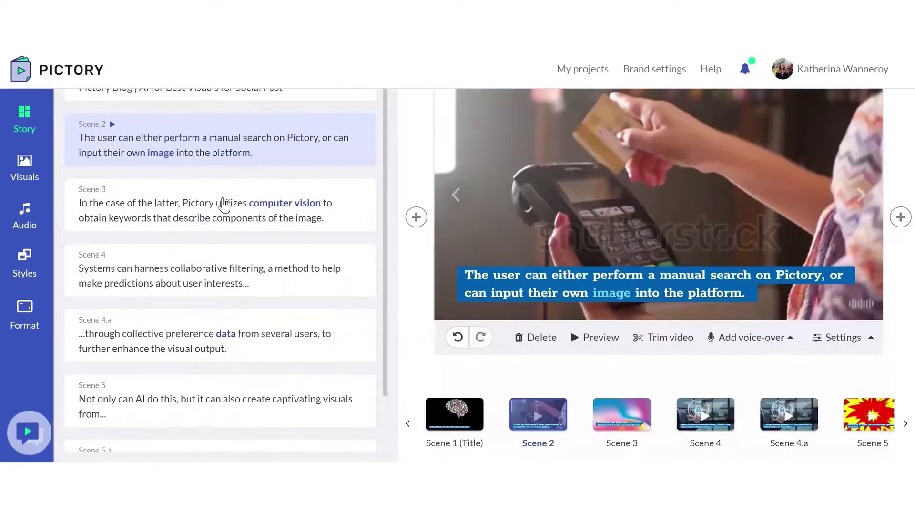
click(220, 204)
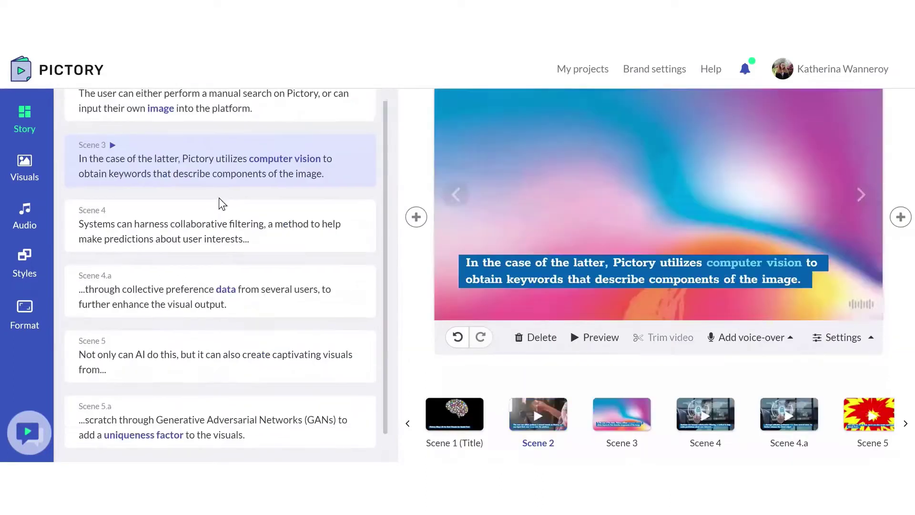
click(185, 238)
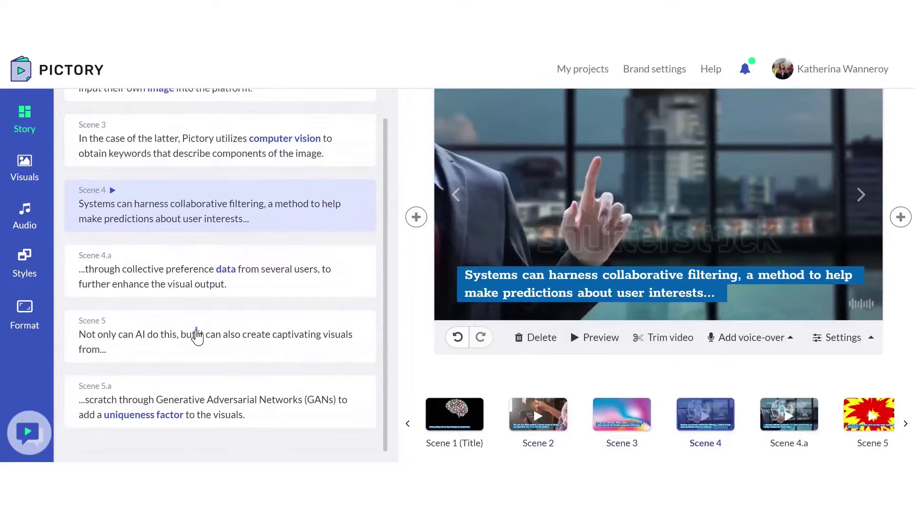
click(196, 335)
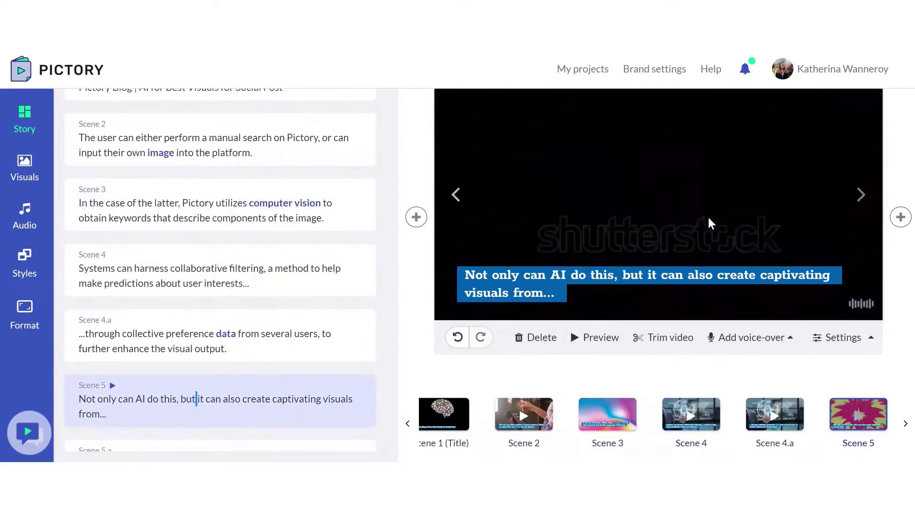
click(455, 195)
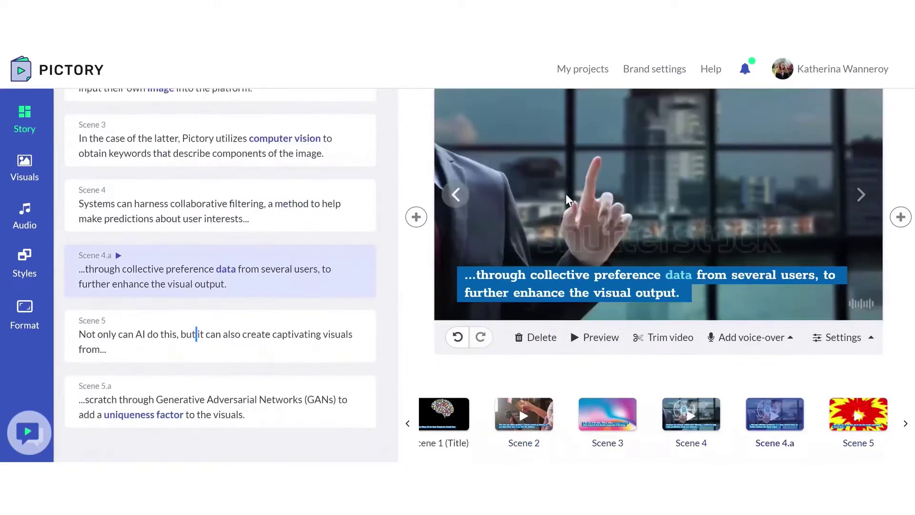
click(457, 196)
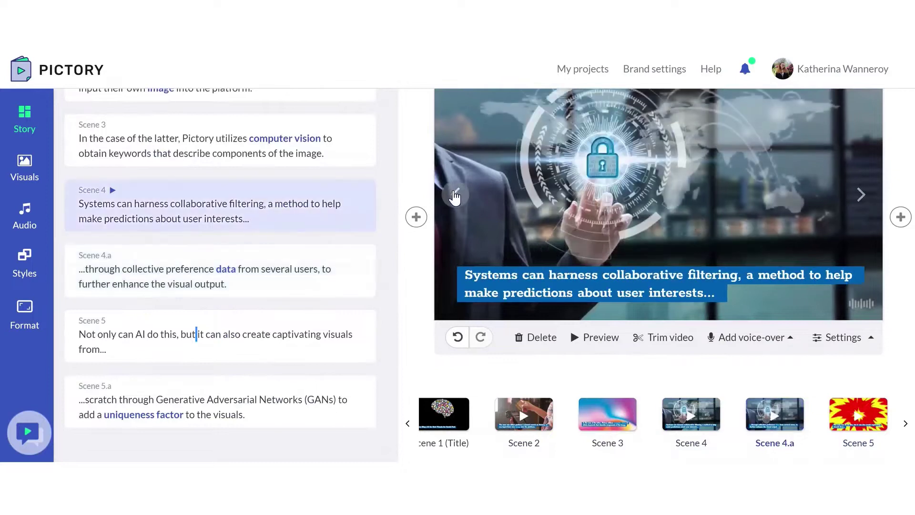
click(458, 195)
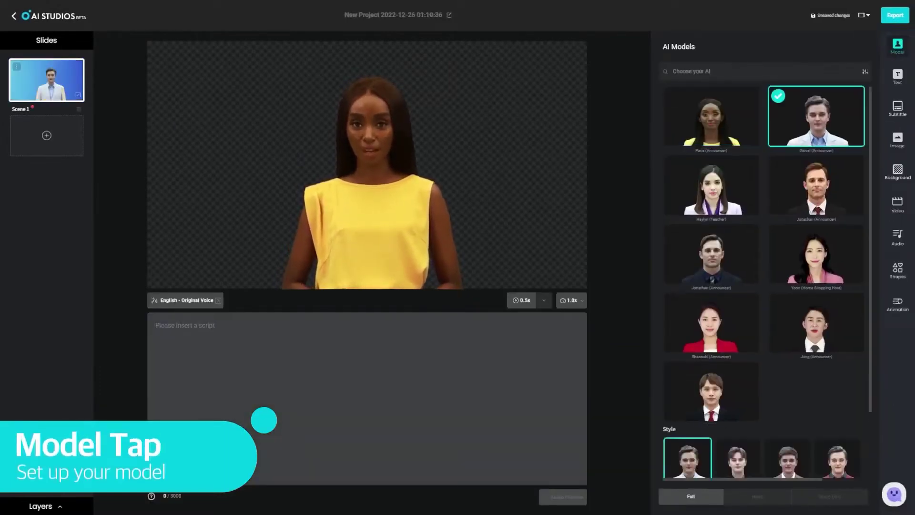
Choose the teacher avatar as the scene's presenter
click(711, 188)
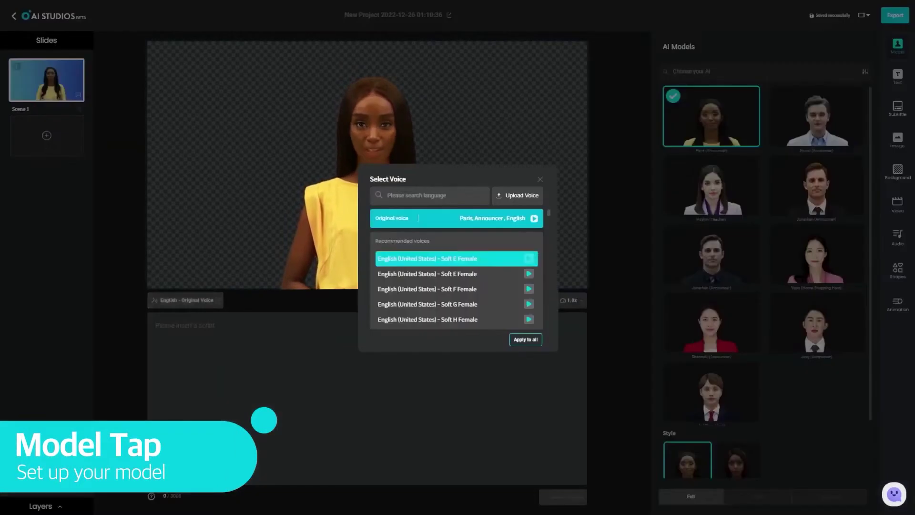
scroll(457, 267, down, 1)
scroll(457, 267, up, 3)
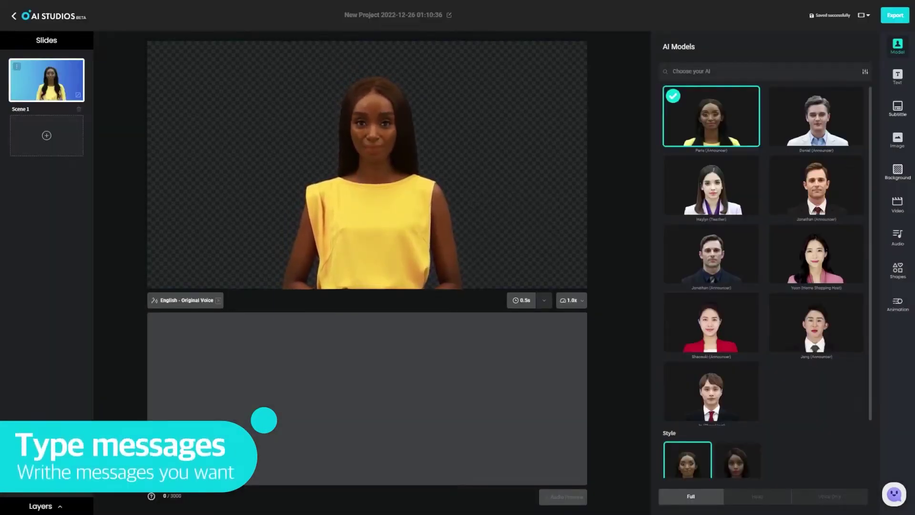
text(H)
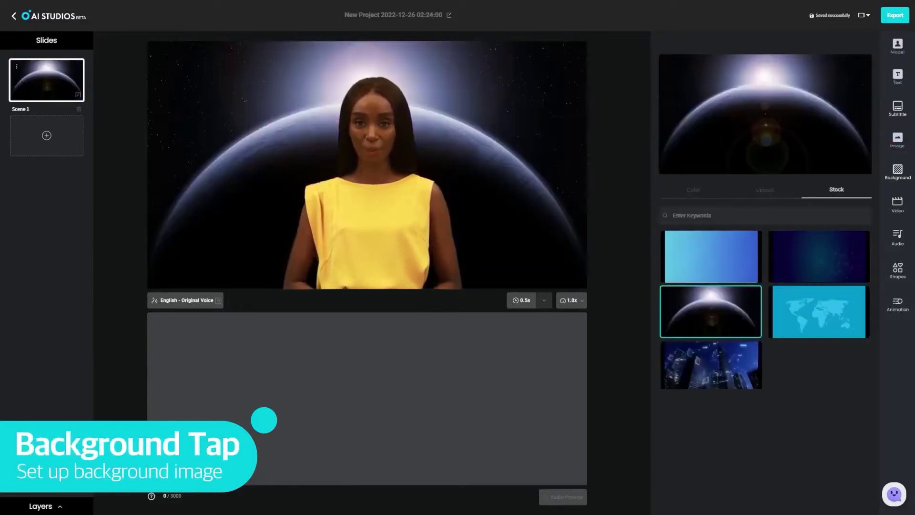
Set the scene background to the blue gradient, then the dark network stock image
click(711, 256)
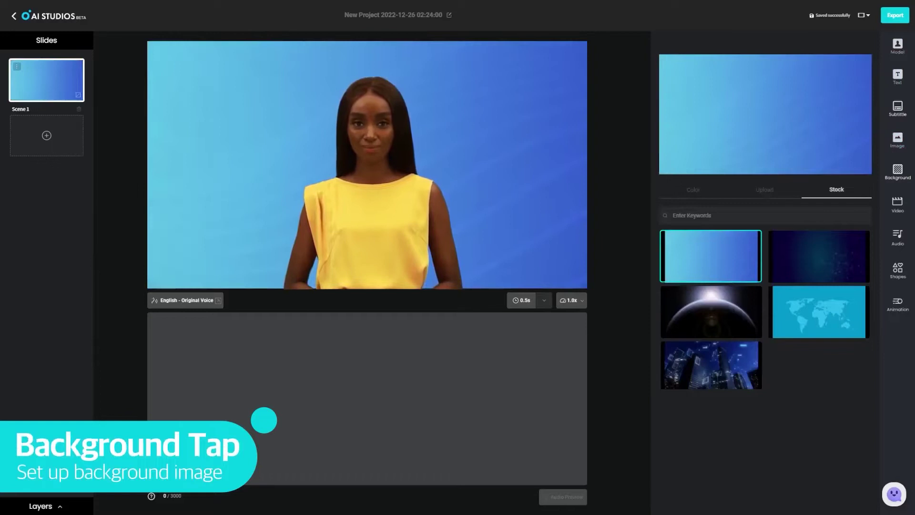
click(820, 255)
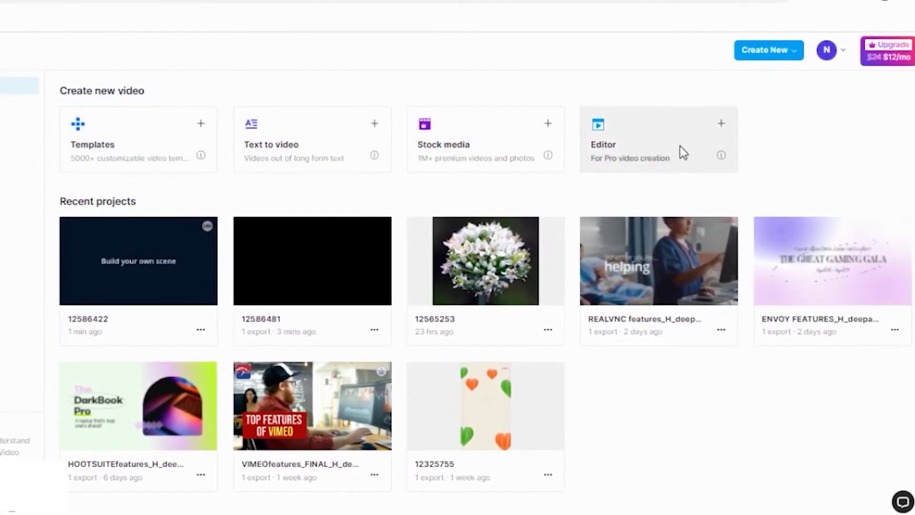
Start a new blank video in InVideo's full editor
click(649, 138)
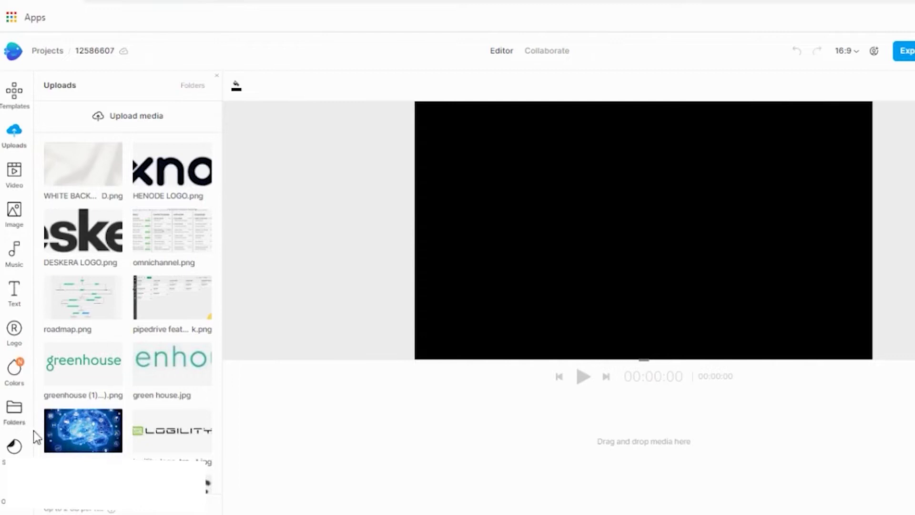
Bring up the stock photo library to add an image scene
scroll(30, 434, down, 3)
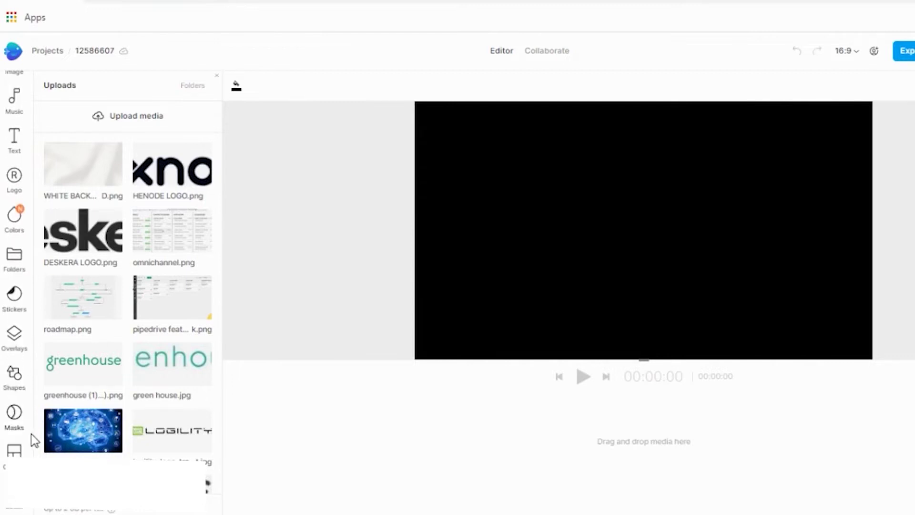
scroll(30, 433, up, 3)
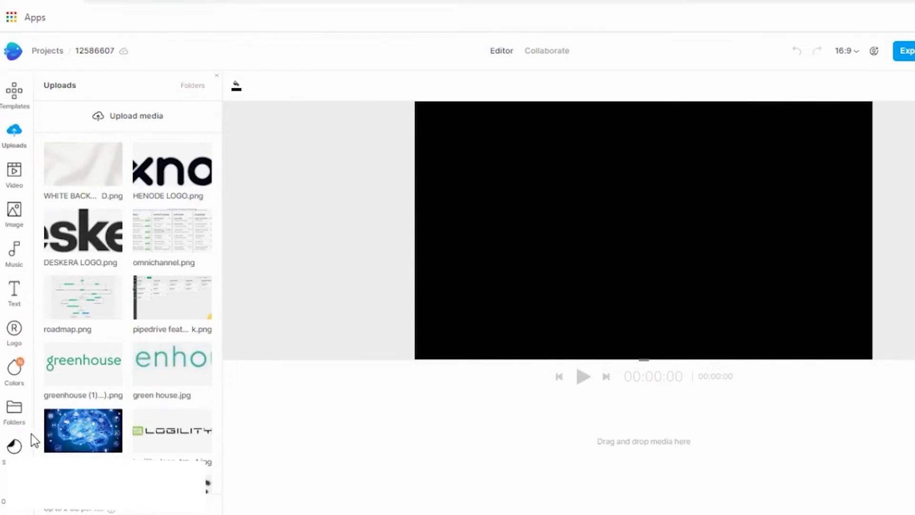
click(14, 210)
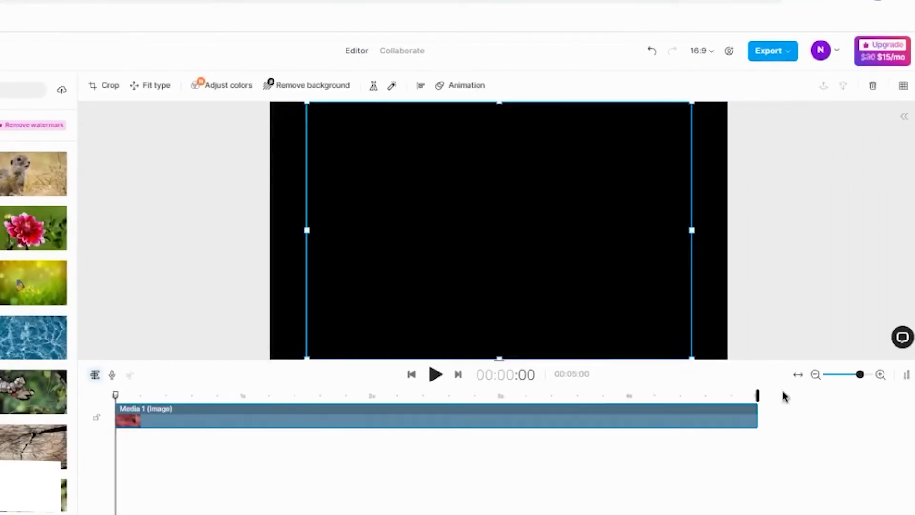
Add a second scene from a template, play it from its start, and open Export
click(130, 375)
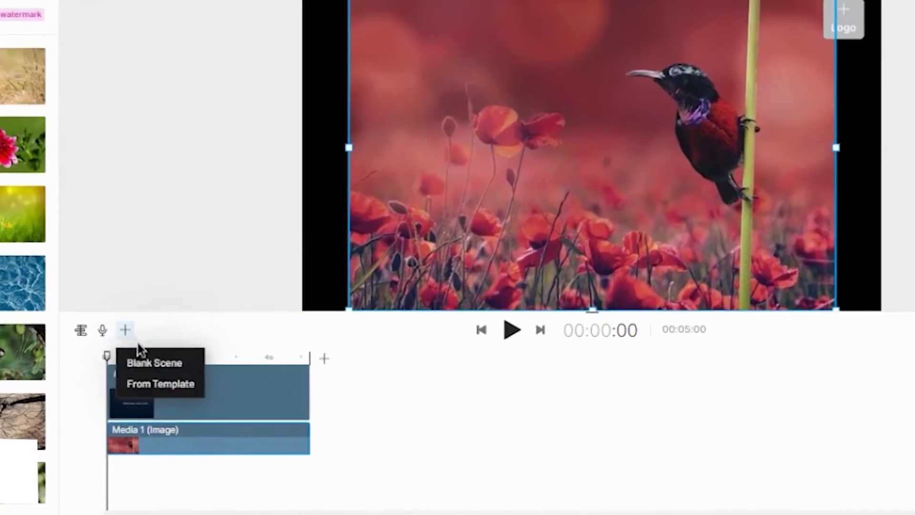
click(153, 420)
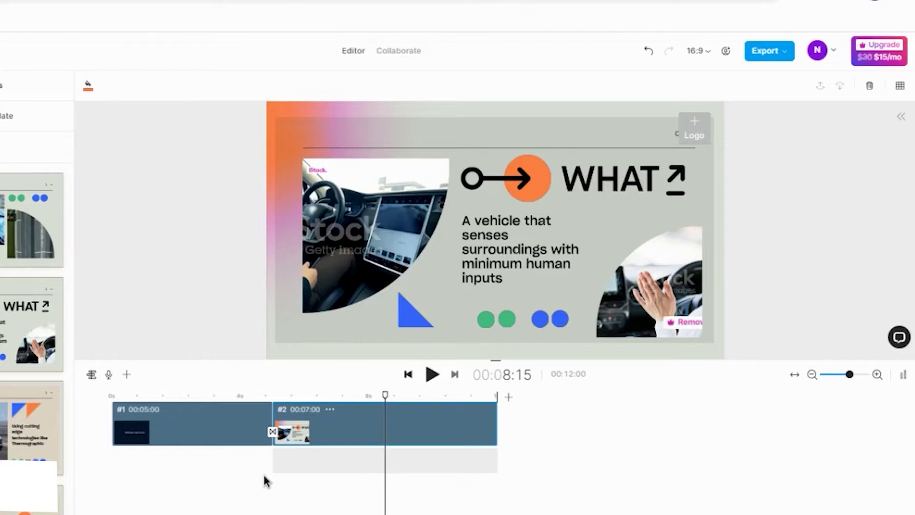
click(91, 375)
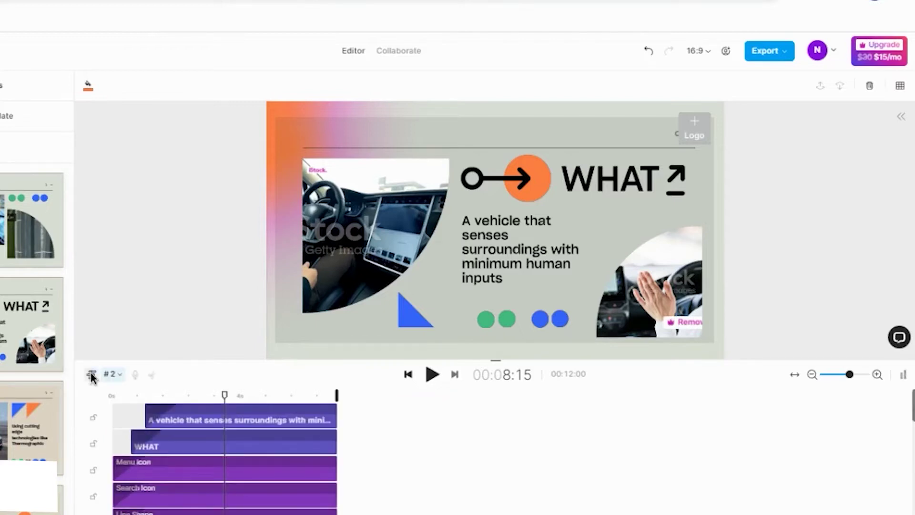
click(92, 375)
click(304, 417)
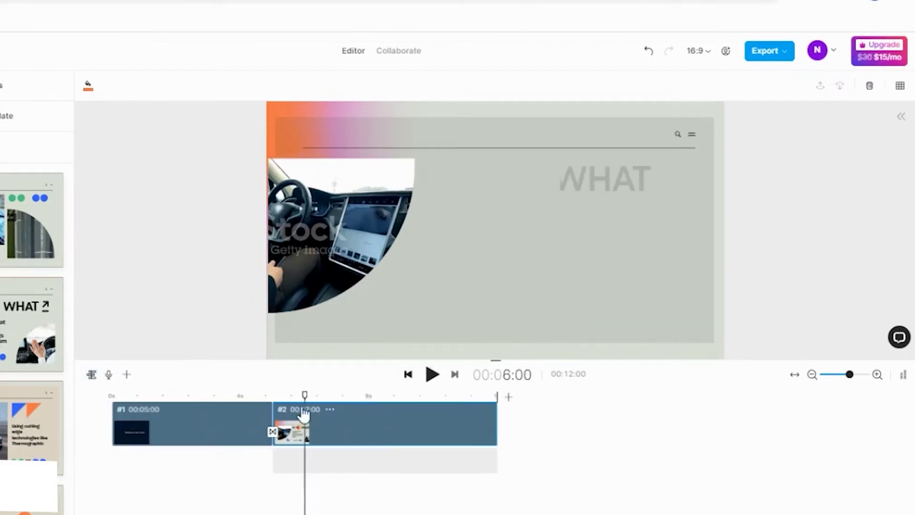
click(432, 375)
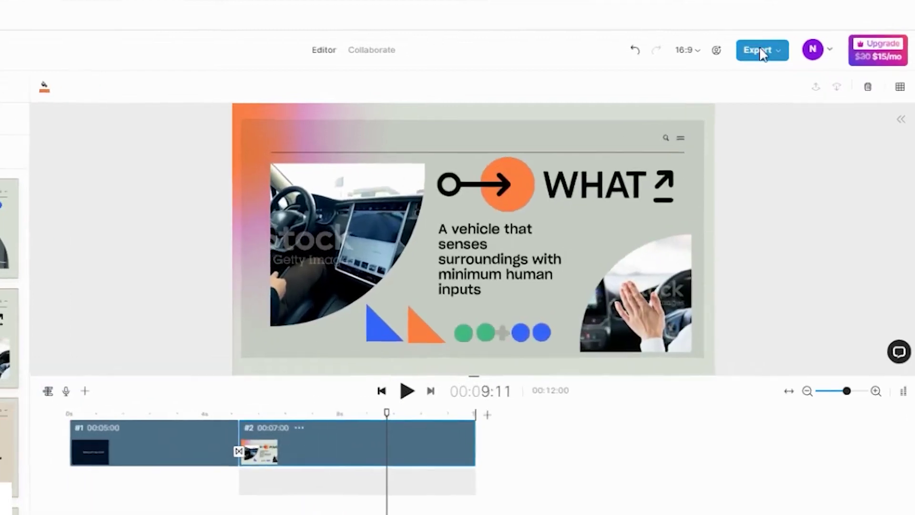
click(767, 51)
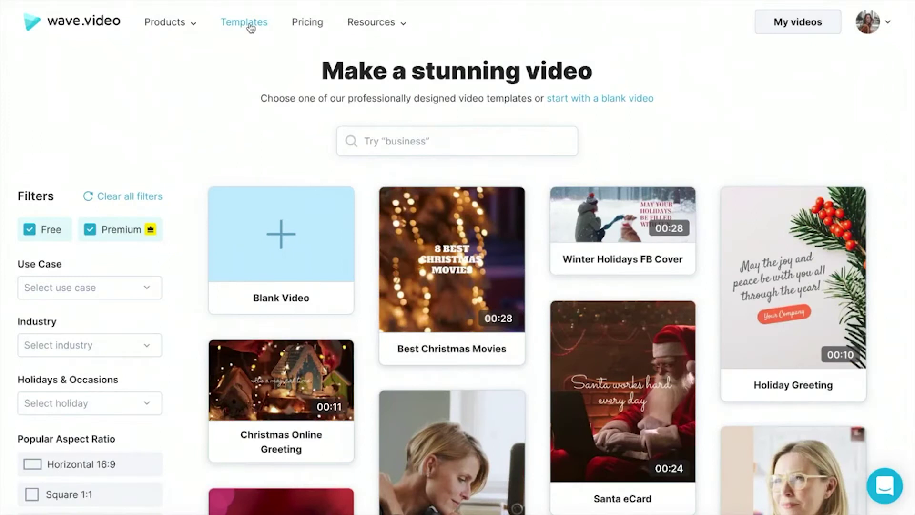
Filter templates to the Intro & Outro use case and open Live Video Promotion
scroll(363, 321, down, 5)
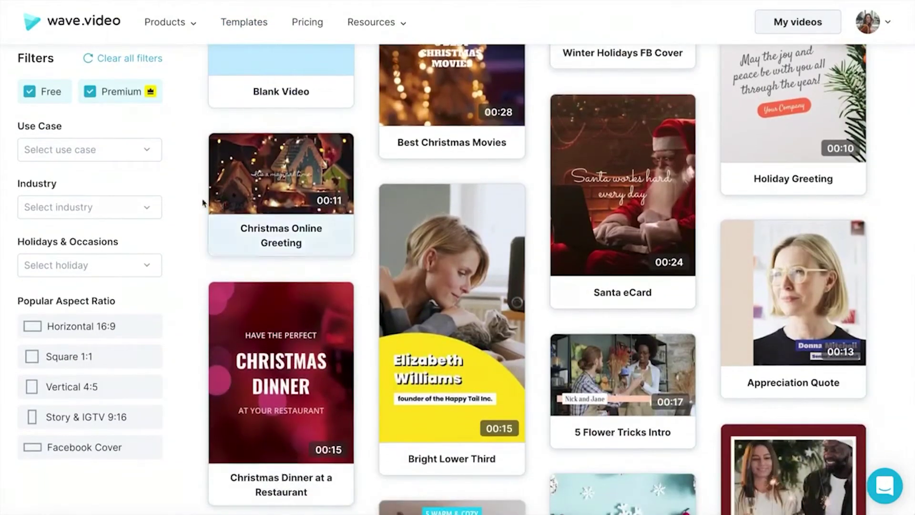
click(143, 151)
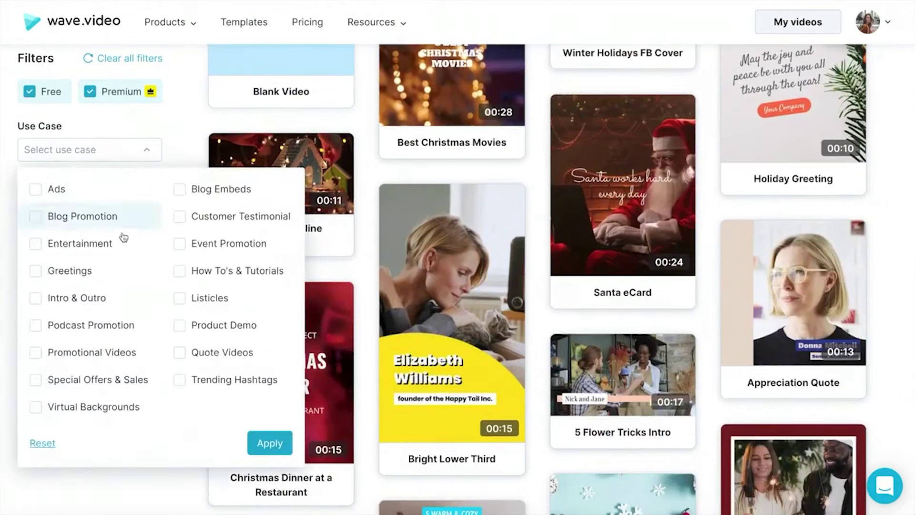
click(76, 298)
click(280, 434)
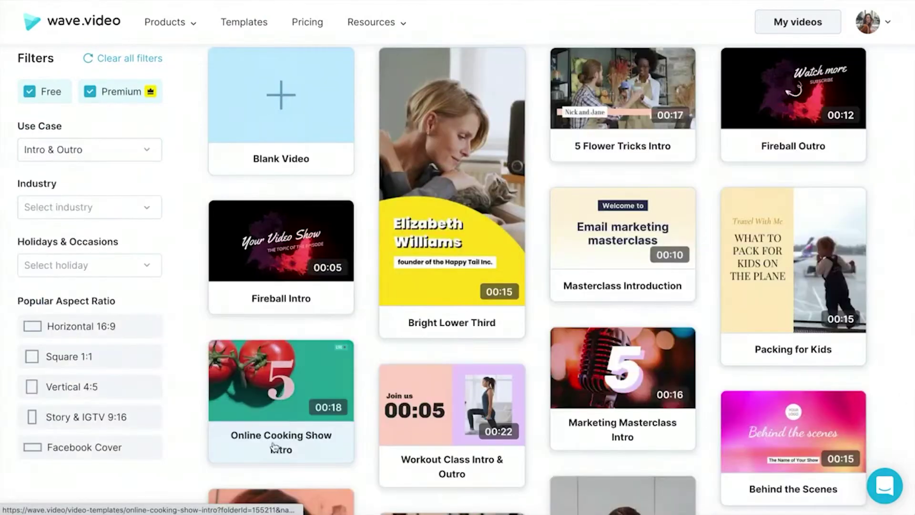
scroll(274, 446, down, 9)
scroll(274, 447, down, 4)
click(624, 438)
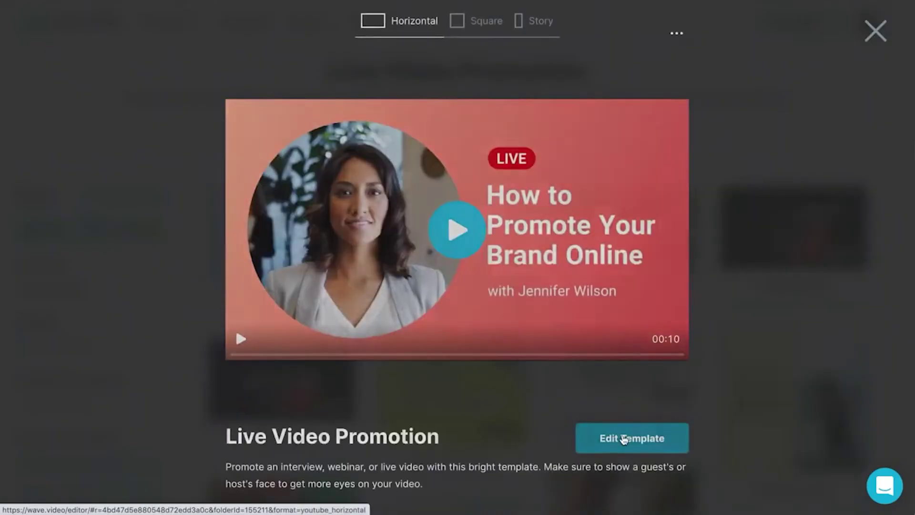
Replace the video inside the circle with the uploaded Christmas time clip
click(626, 437)
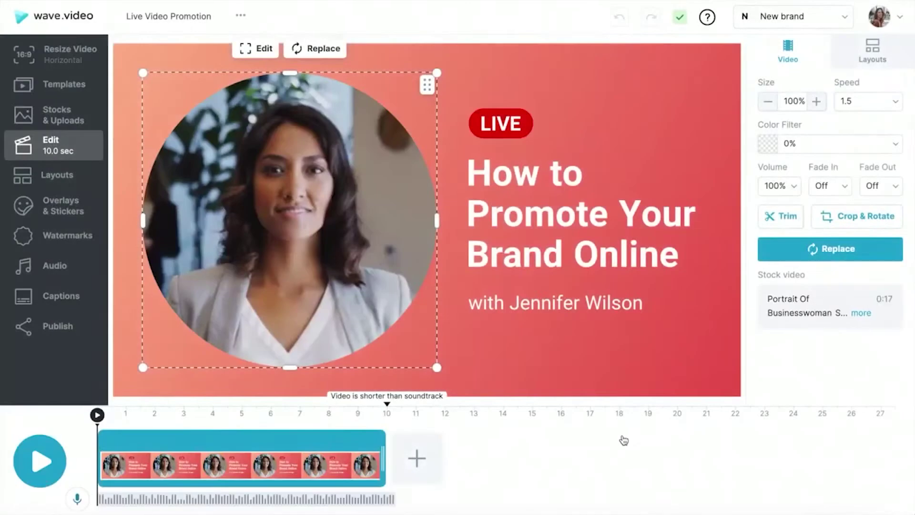
click(297, 50)
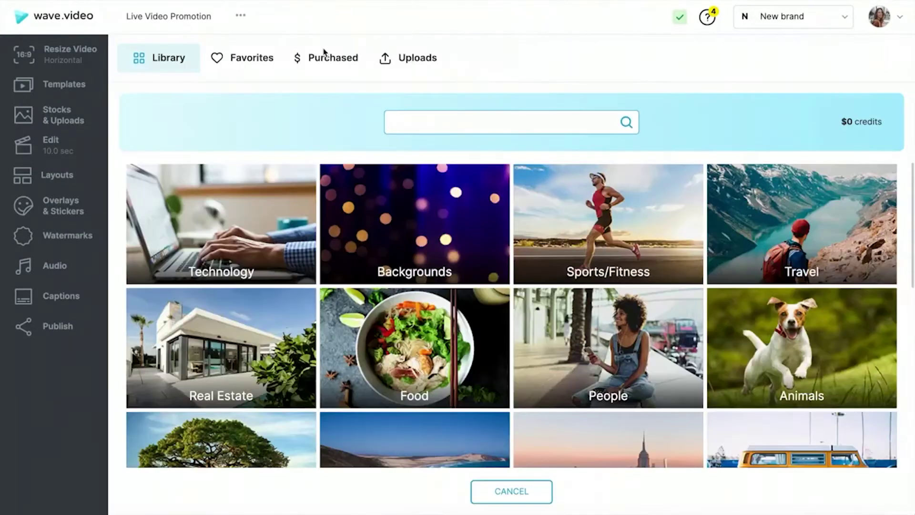
click(400, 59)
click(302, 213)
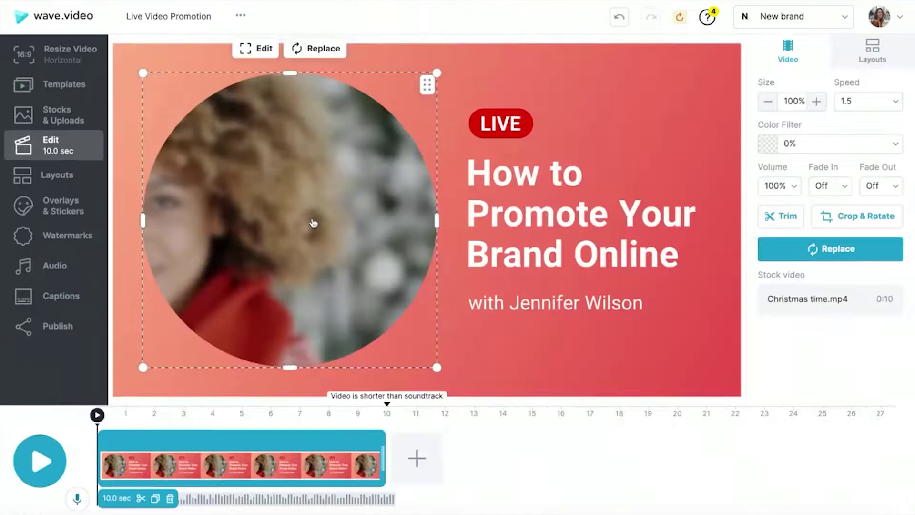
Make the canvas background a solid dark green, #0C4435
click(710, 112)
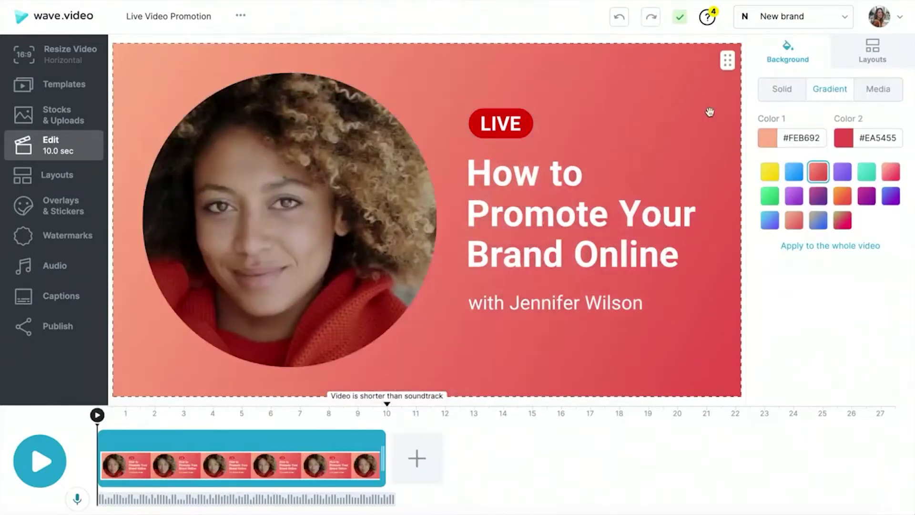
click(782, 89)
click(825, 138)
text(#0C4435)
key(Return)
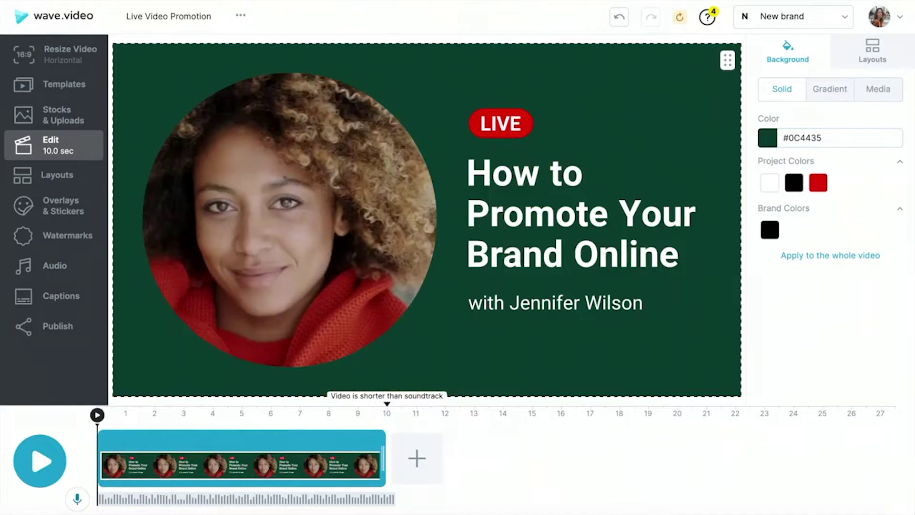
Retitle to 'Decorate Your Home for Christmas' in Yellowtail font at size 150
double_click(702, 238)
drag(680, 255, 467, 215)
text(D)
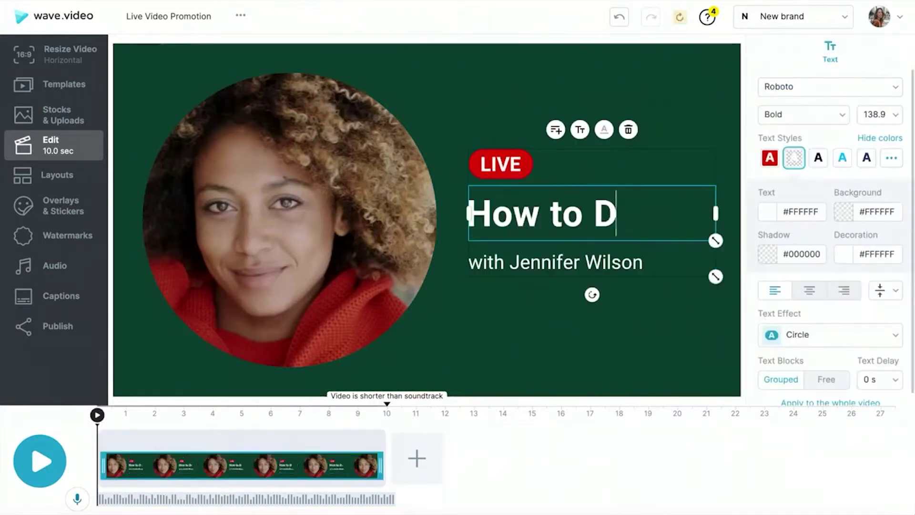
text(ecorate Your Home for Christmas)
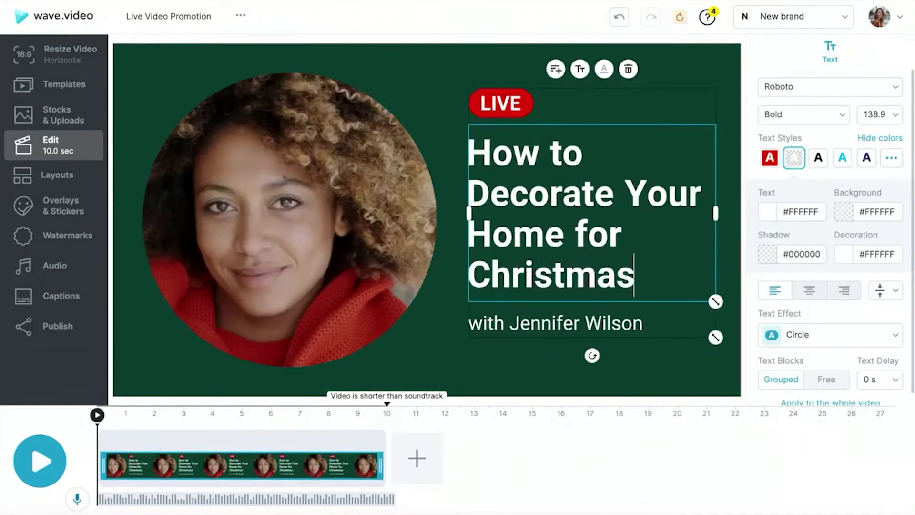
click(825, 90)
text(yell)
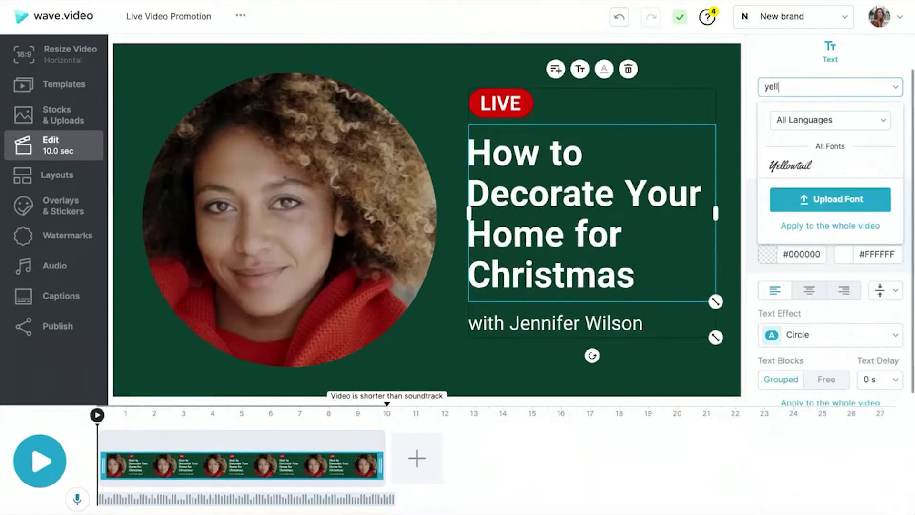
click(791, 162)
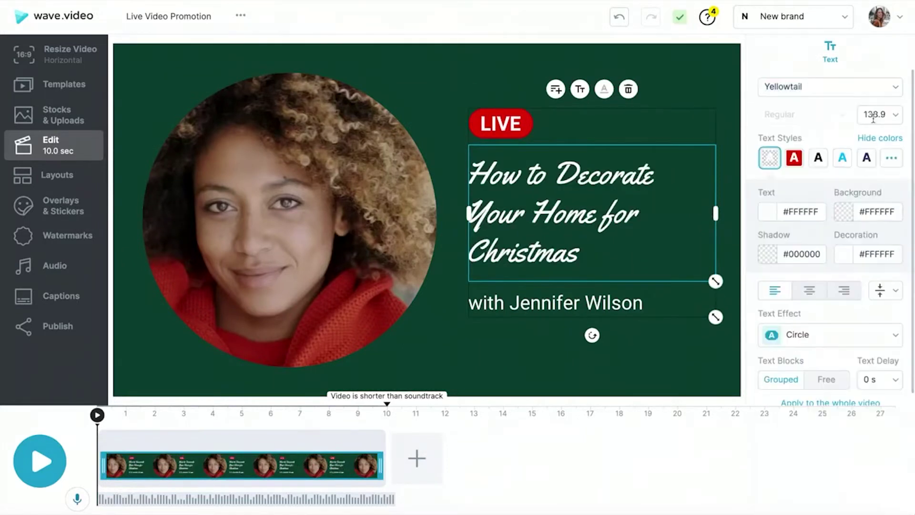
click(877, 115)
text(150)
key(Return)
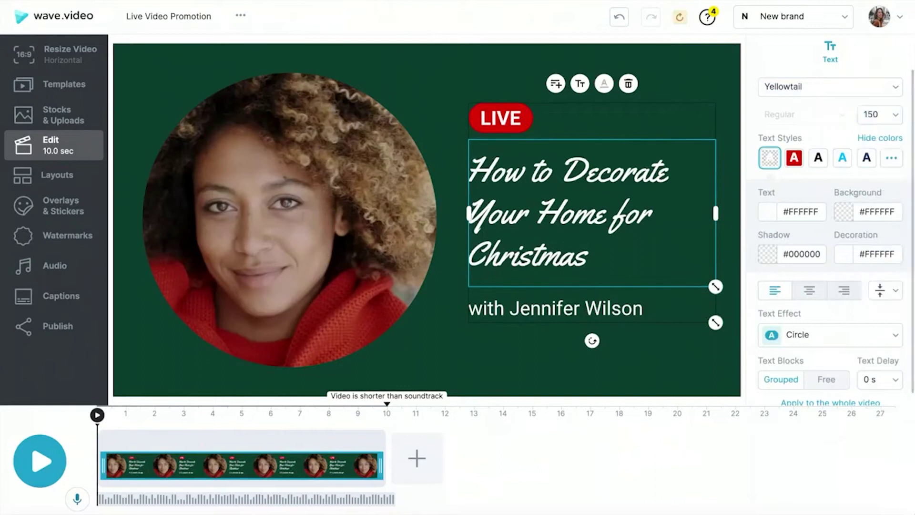
Replace the presenter's name in the subtitle and play the preview
click(570, 312)
drag(509, 308, 644, 309)
text(Janet Smith)
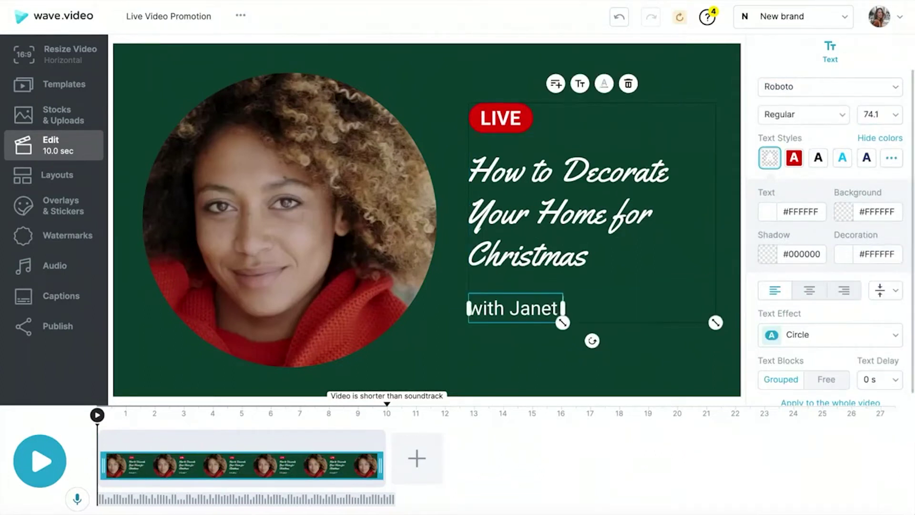
click(42, 465)
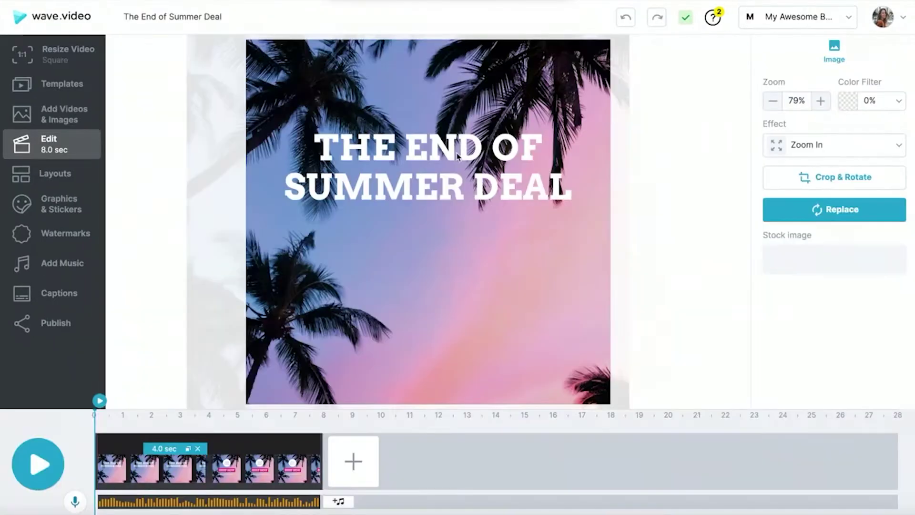
Add a '70% OFF' text line below the title as its own free block
click(458, 157)
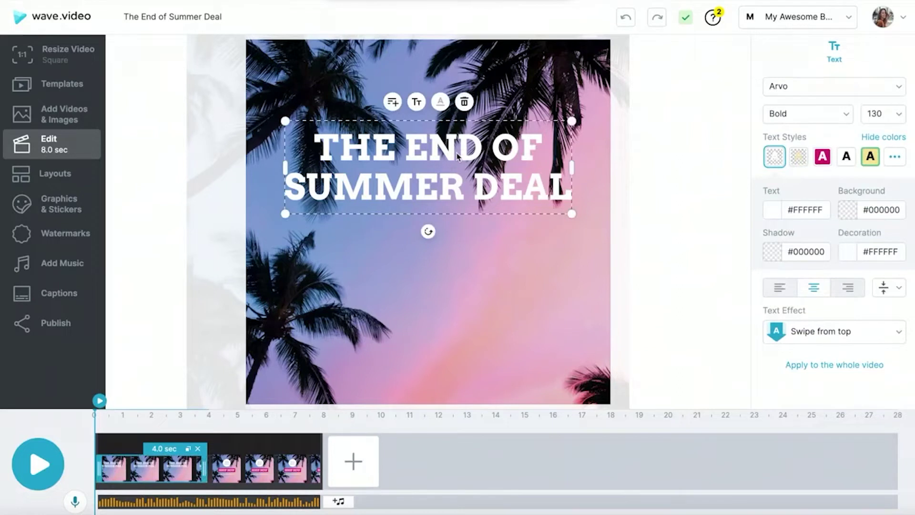
click(398, 105)
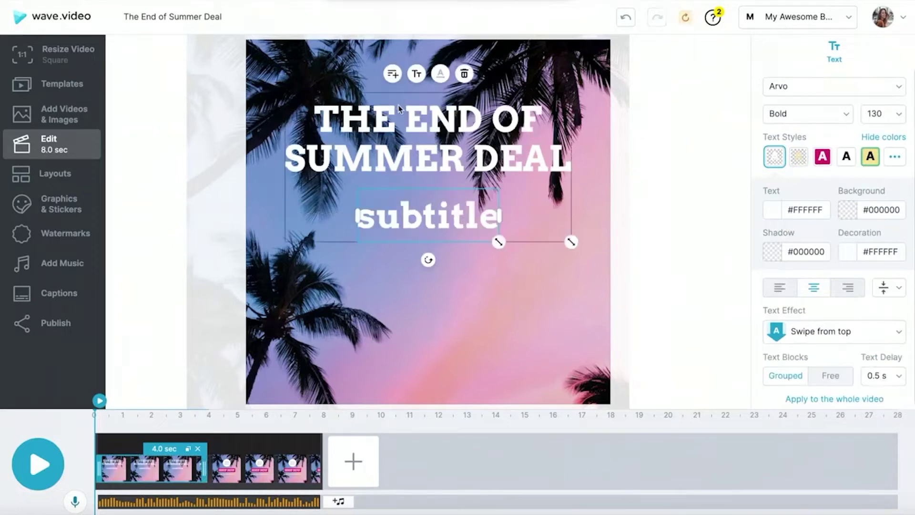
double_click(454, 226)
text(70% OFF)
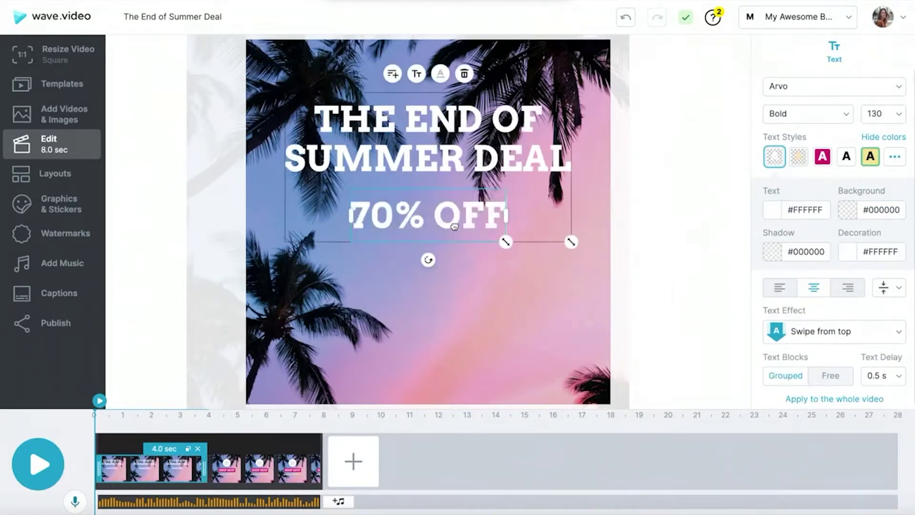
click(825, 377)
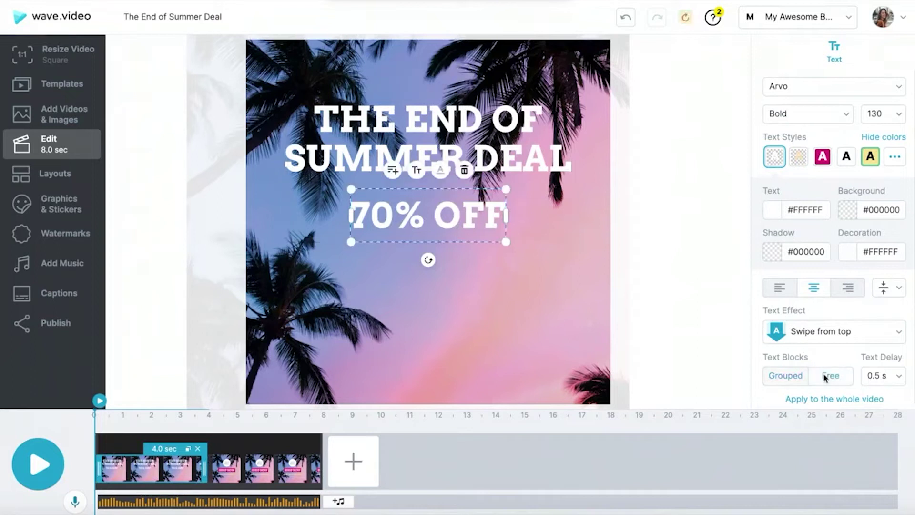
Make THE END OF SUMMER DEAL title text cream
click(491, 114)
click(773, 211)
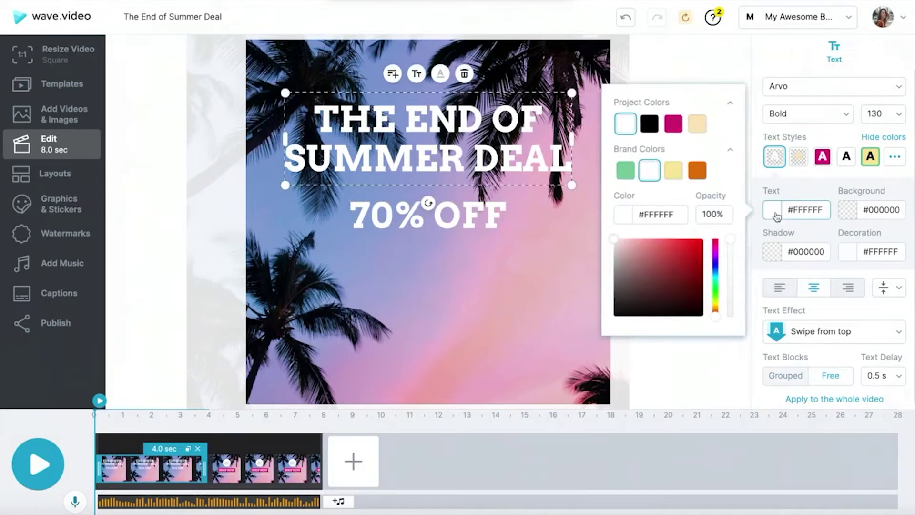
click(692, 126)
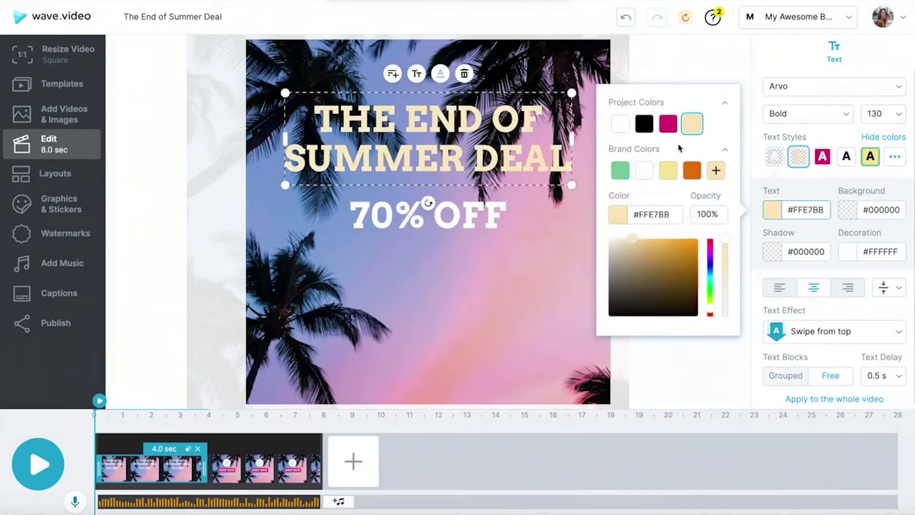
Style 70% OFF with a magenta background and Anton font, moved lower and tilted
click(475, 218)
click(822, 156)
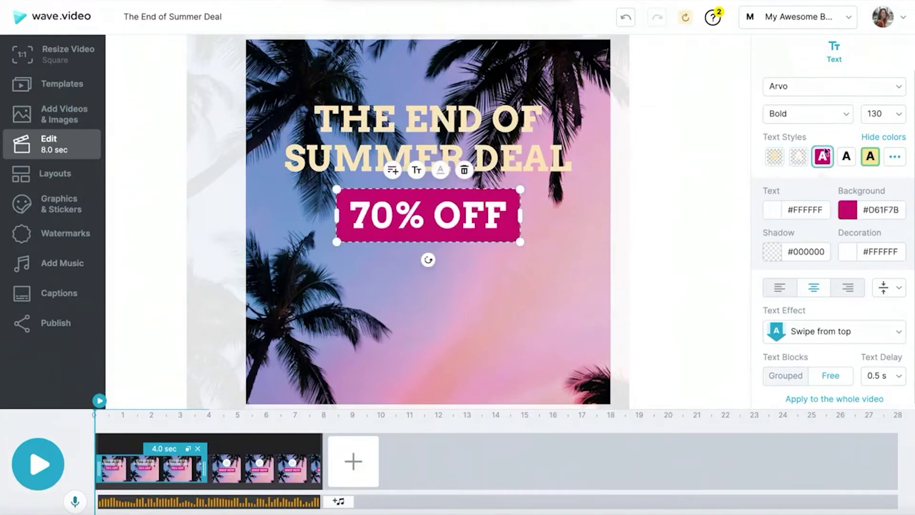
click(820, 84)
scroll(820, 336, down, 3)
scroll(821, 346, down, 1)
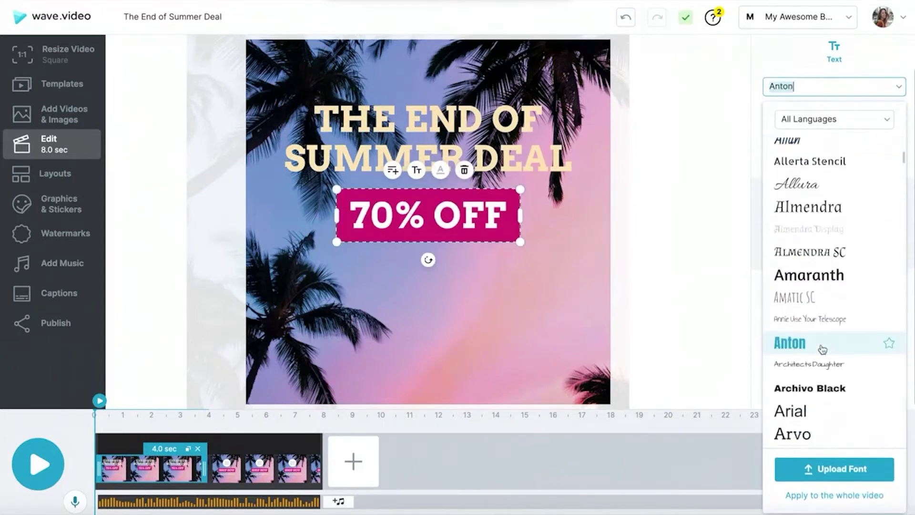
click(821, 348)
click(508, 251)
mouse_move(497, 243)
mouse_down()
mouse_move(531, 266)
mouse_move(487, 237)
mouse_up()
drag(451, 191, 447, 250)
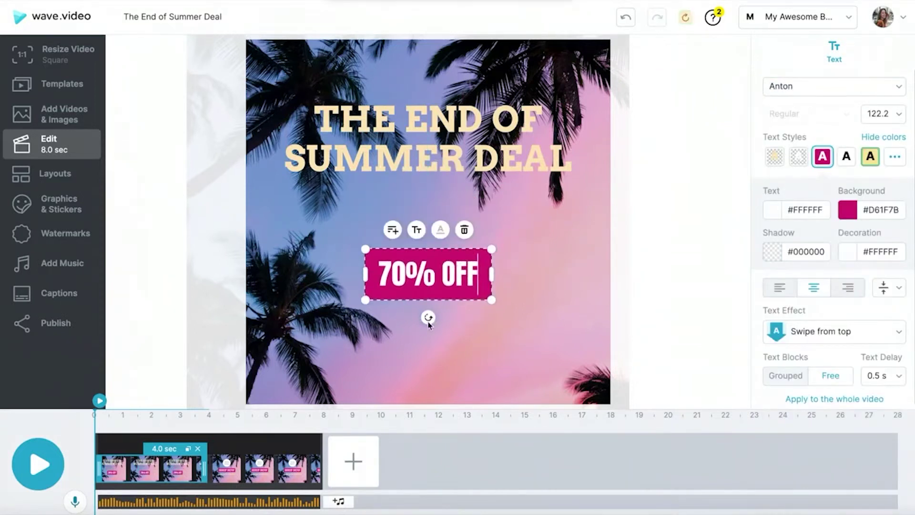
drag(422, 317, 434, 314)
Animate the title with Curtain and 70% OFF with Swipe from left, then preview
click(433, 188)
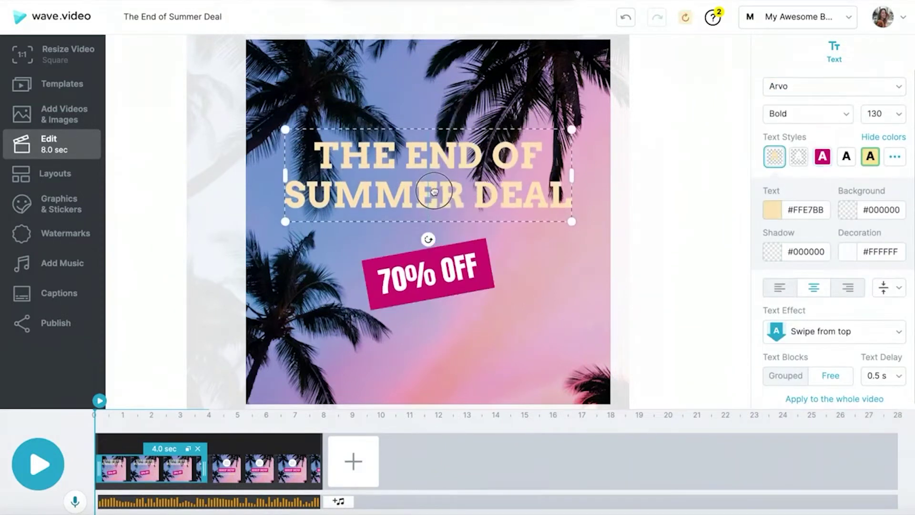
click(830, 330)
click(828, 462)
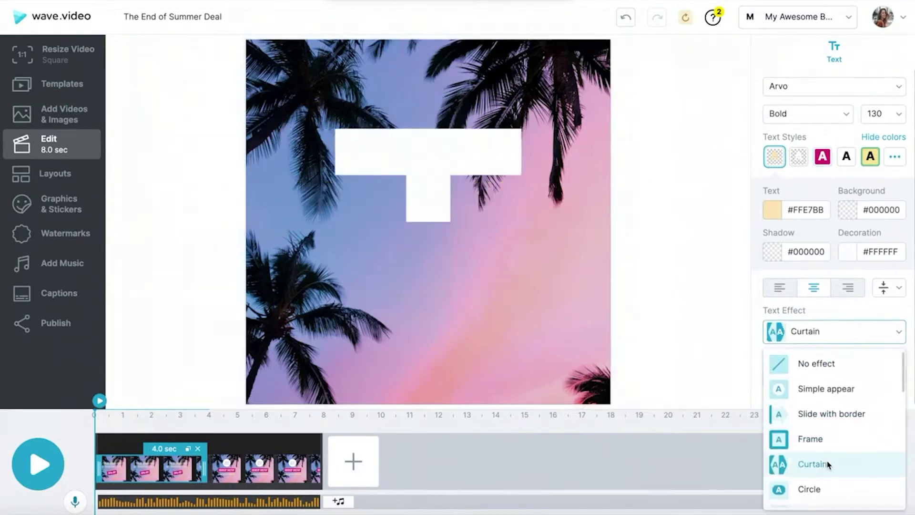
click(486, 288)
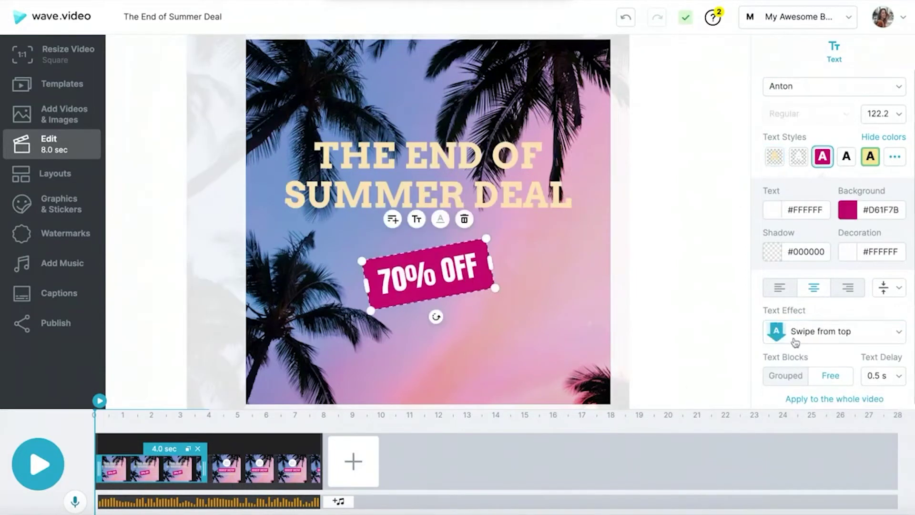
click(820, 331)
scroll(821, 453, down, 5)
click(820, 450)
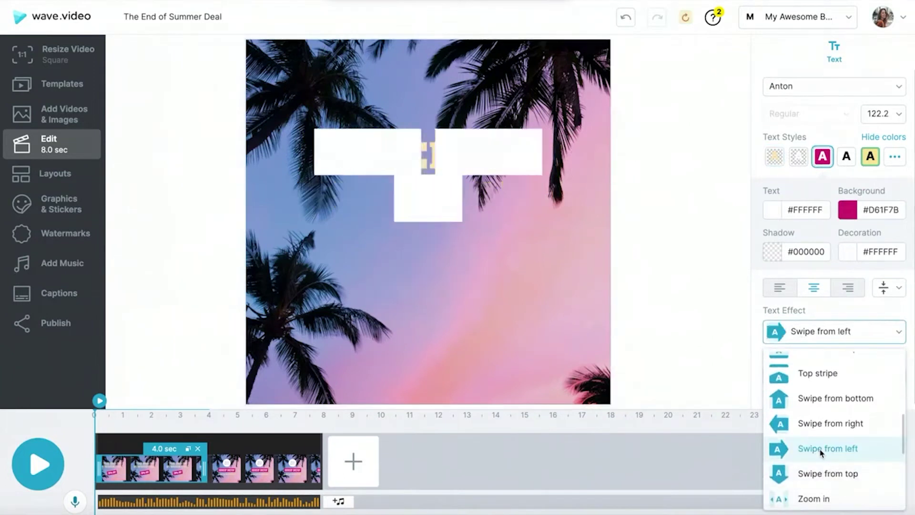
click(41, 464)
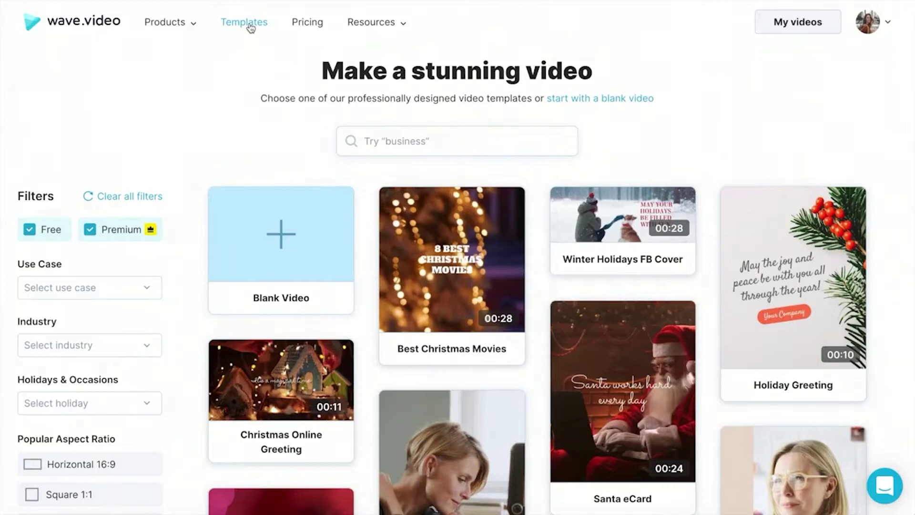
Filter templates by the Intro & Outro use case and start editing the Live Video Promotion template
scroll(365, 321, down, 5)
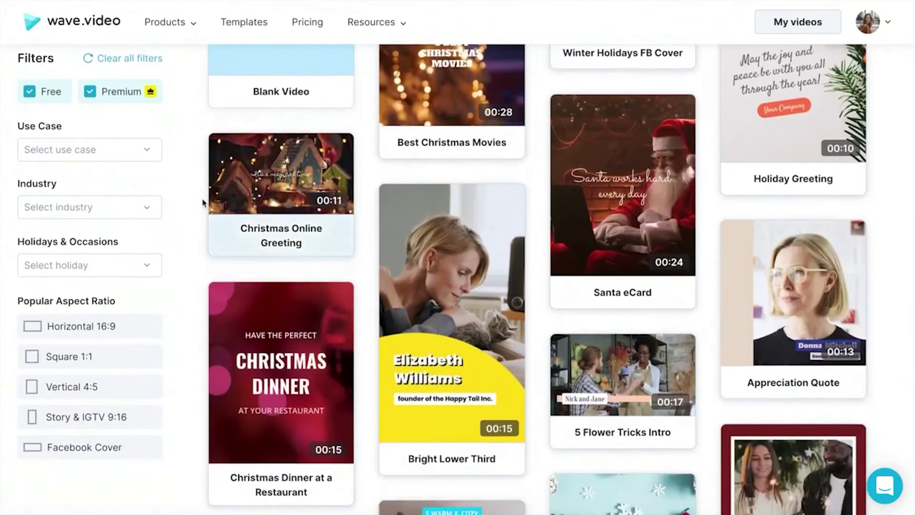
click(151, 156)
click(81, 298)
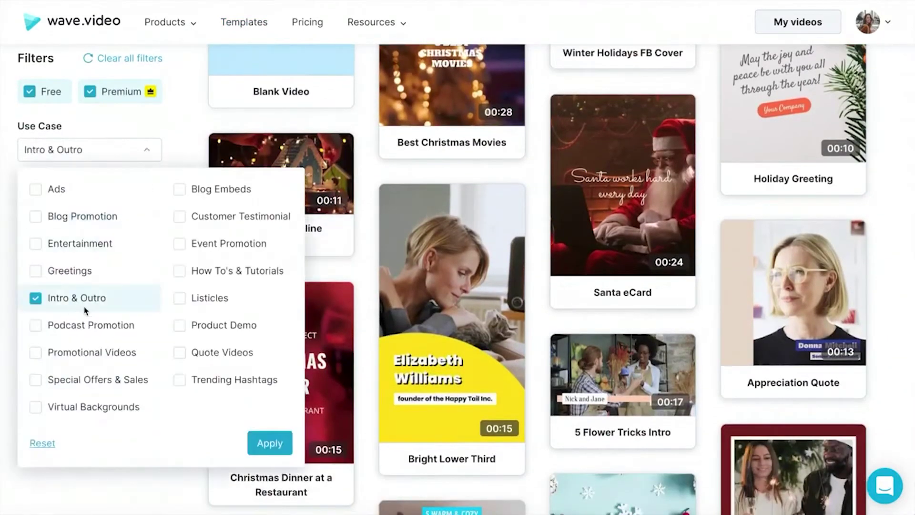
click(280, 433)
scroll(273, 445, down, 9)
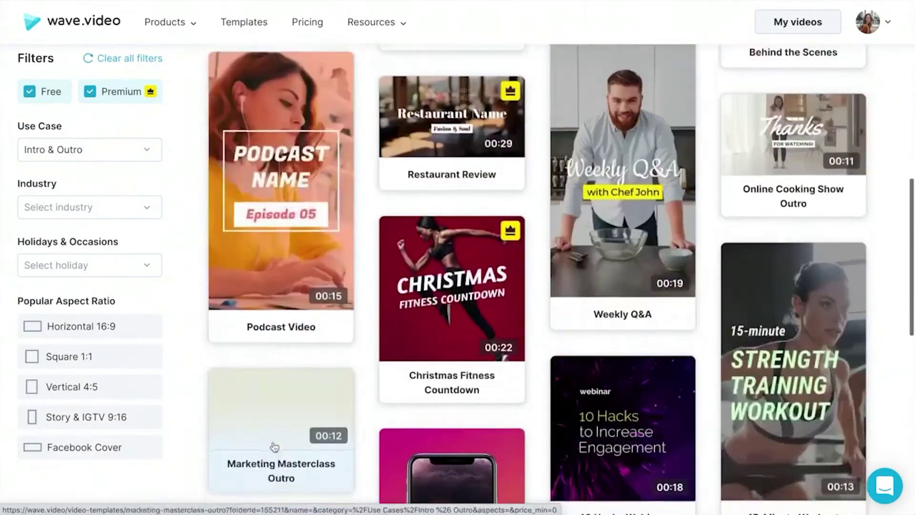
scroll(275, 446, down, 4)
click(625, 436)
click(627, 437)
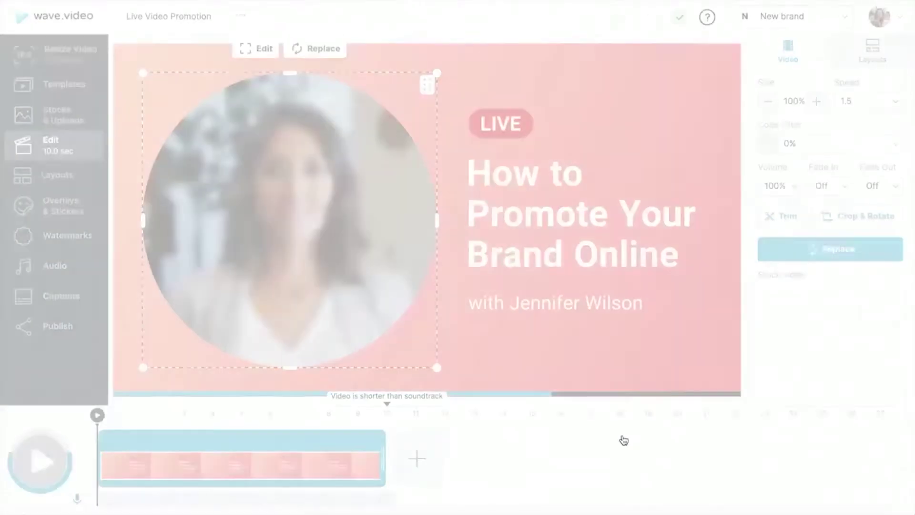
Replace the template's circular video with the uploaded Christmas time.mp4 clip
click(320, 48)
click(408, 58)
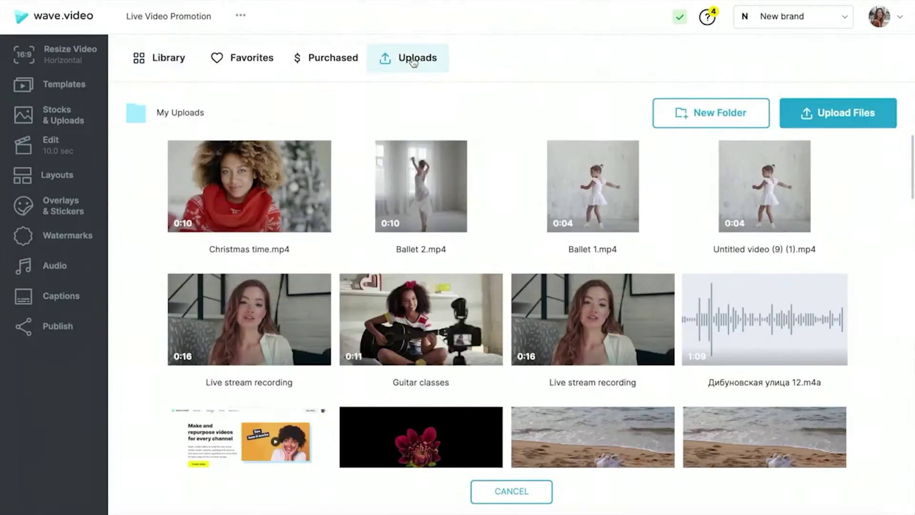
click(302, 213)
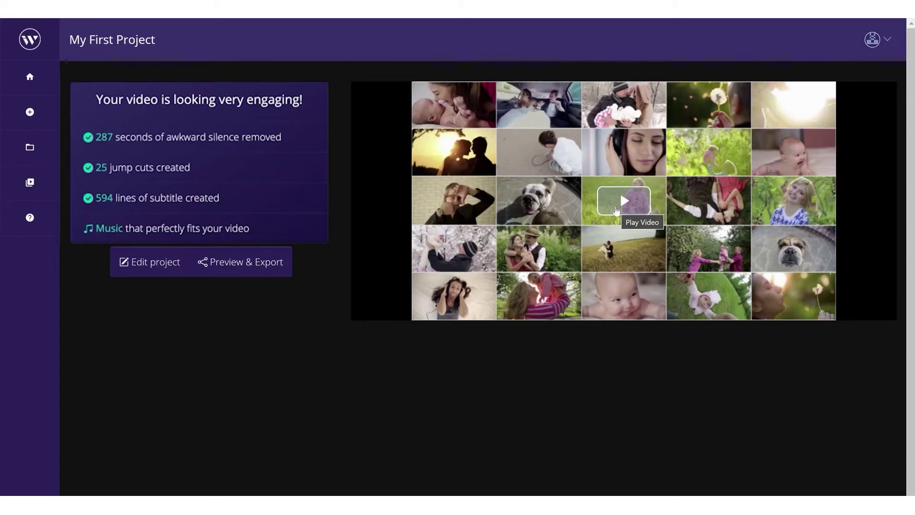
Preview the project video, then open the storyboard and briefly reorder scenes before restoring the original order
click(615, 210)
drag(470, 311, 555, 313)
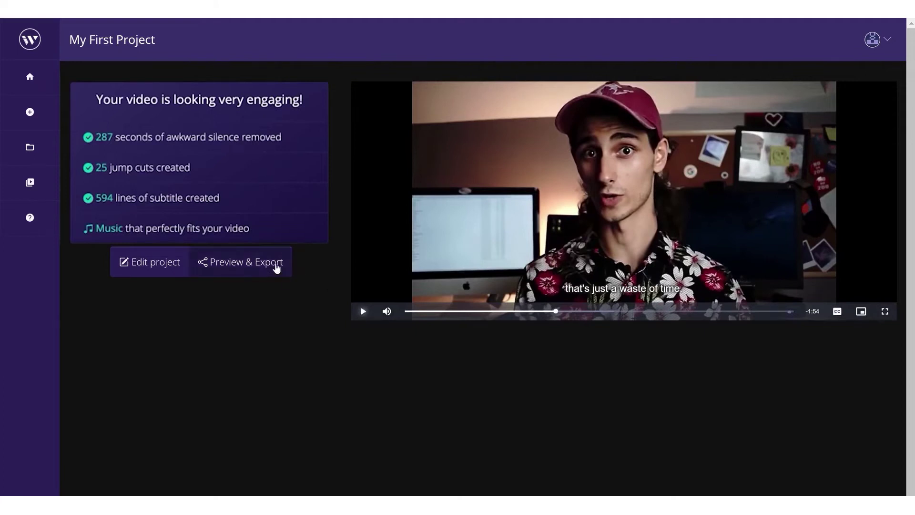
click(127, 262)
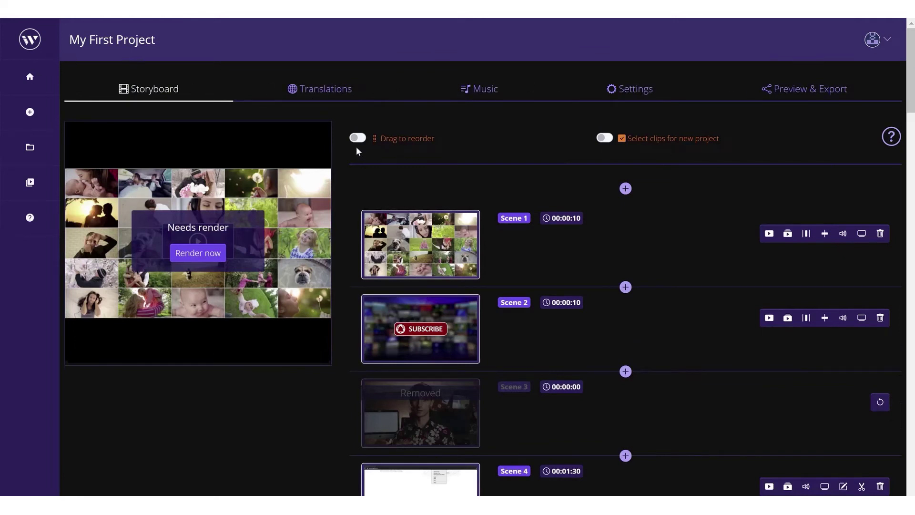
click(358, 138)
drag(680, 212, 671, 240)
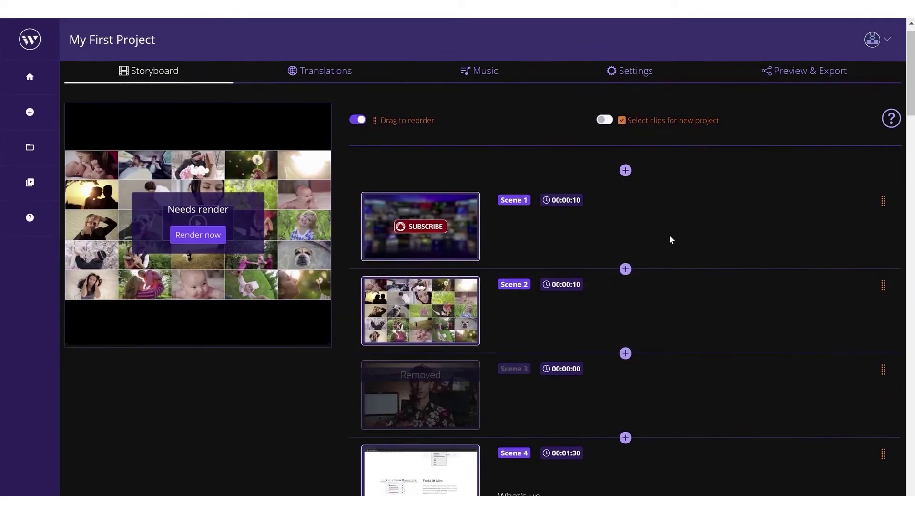
drag(579, 347, 650, 212)
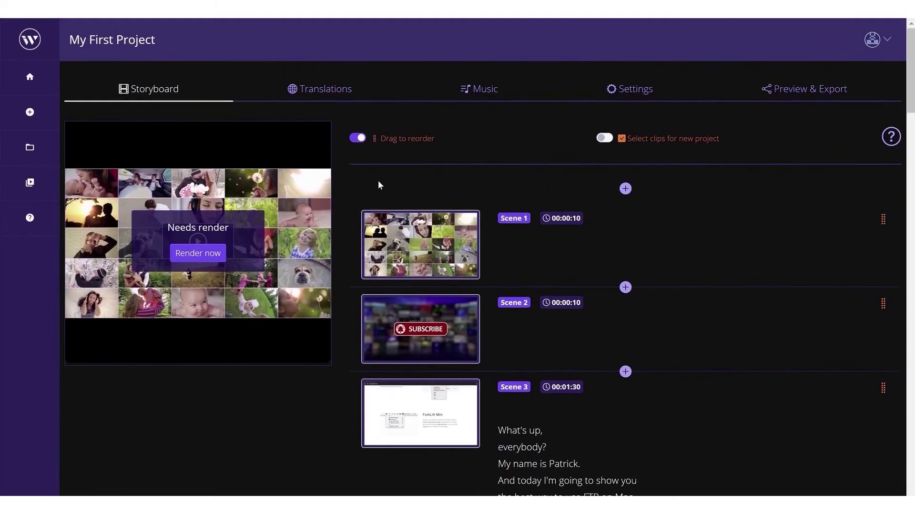
click(358, 138)
Pick Scenes 1 and 2 for a new project, deselect them again, and play both scenes
click(606, 139)
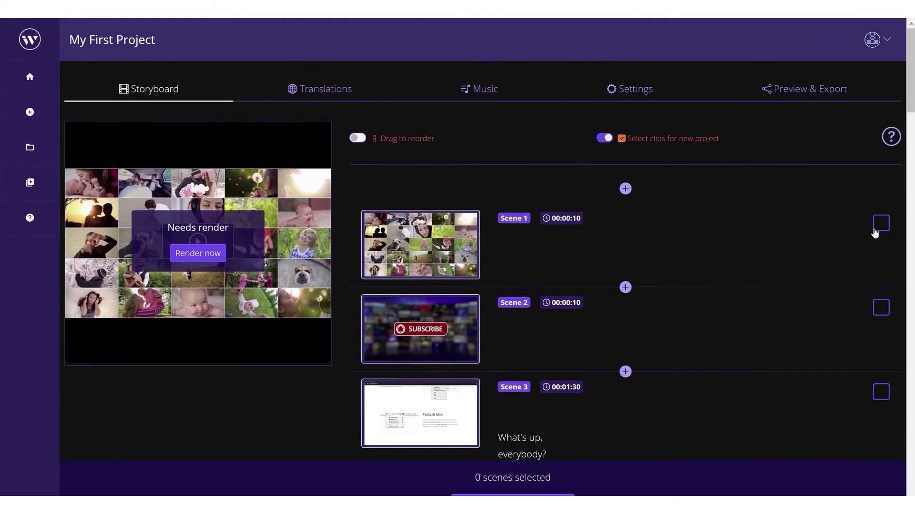
click(877, 226)
click(879, 308)
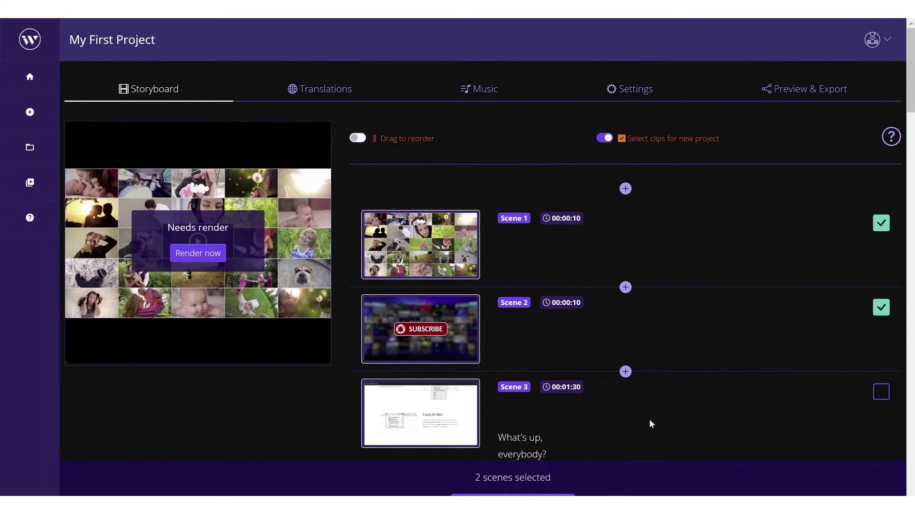
click(886, 310)
click(881, 223)
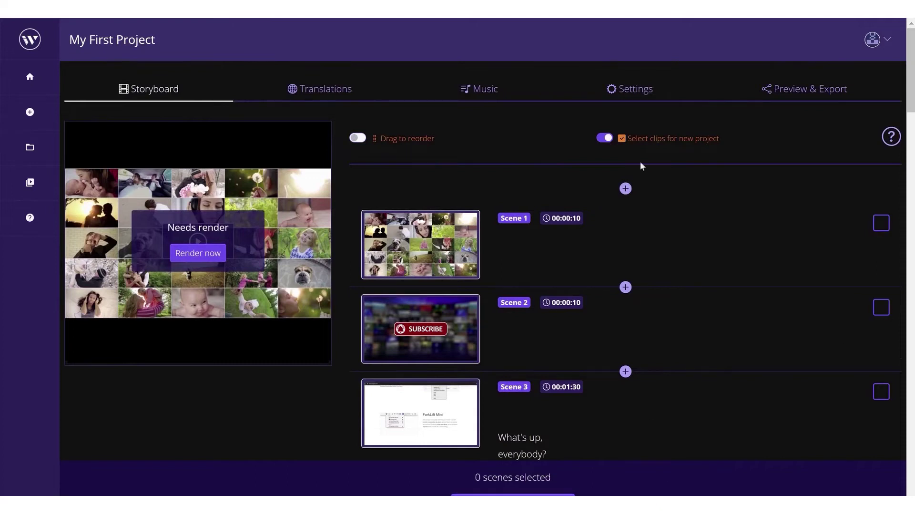
click(606, 139)
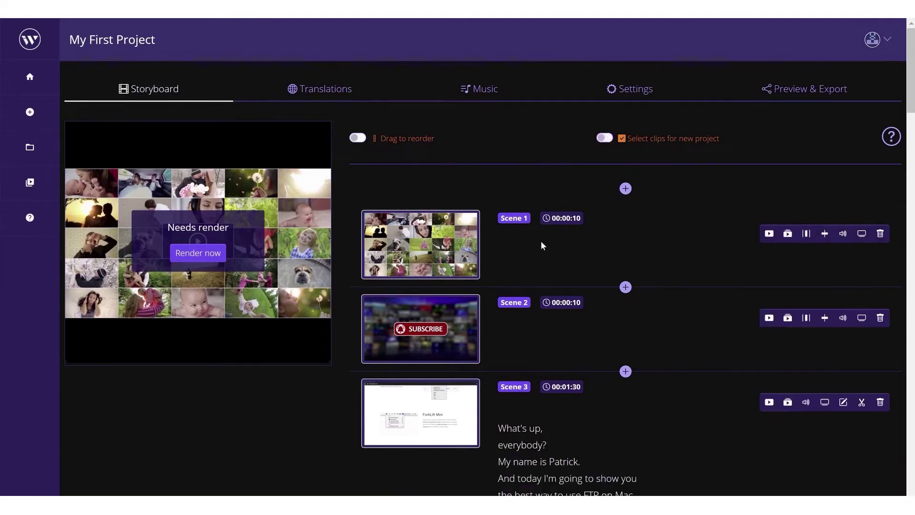
click(769, 233)
click(786, 234)
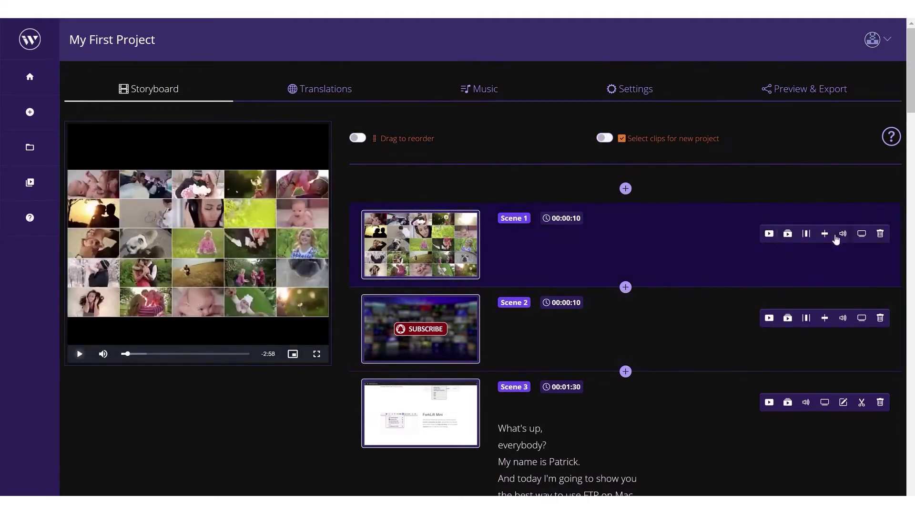
Trim Scene 1's start to 00:00:02 and split Scene 1 into 4- and 5-second scenes
click(806, 233)
drag(526, 276, 683, 277)
click(824, 233)
click(599, 277)
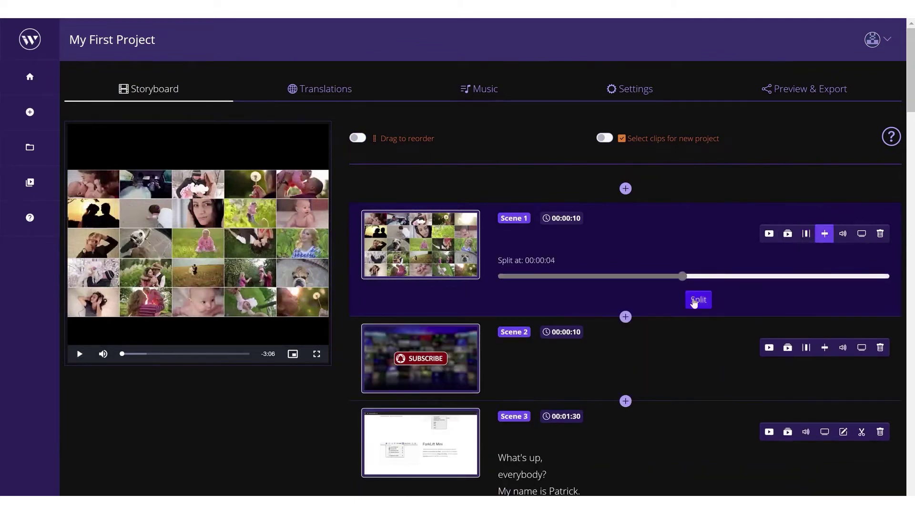
click(698, 301)
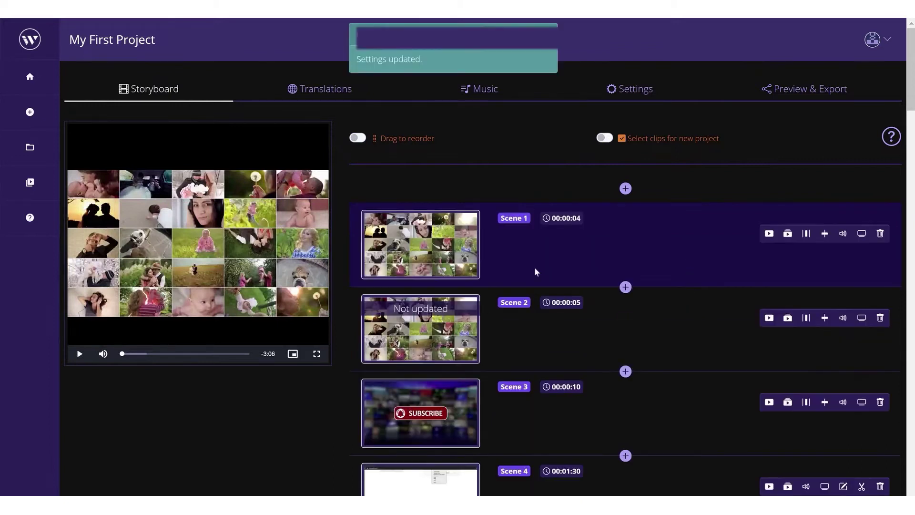
click(843, 233)
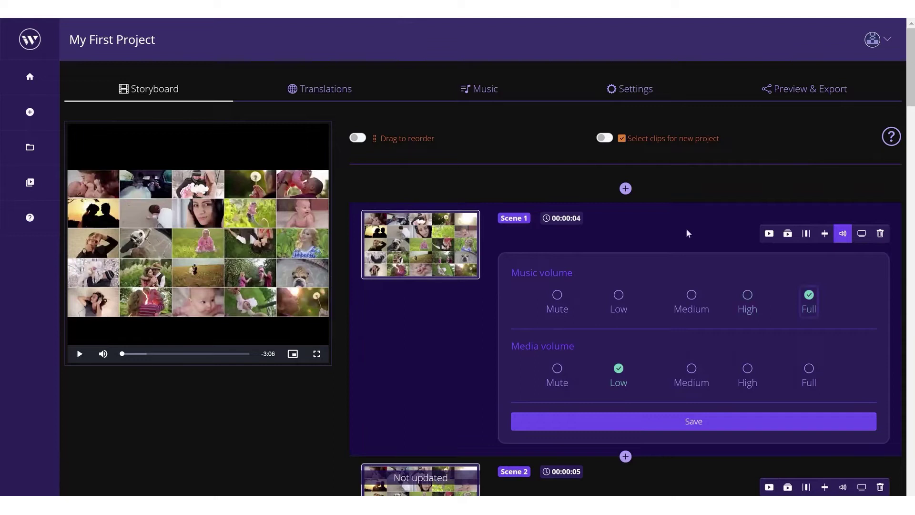
Save Scene 1's music volume as Full, tag Scene 1 as the Intro Scene, and remove Scene 2
click(686, 421)
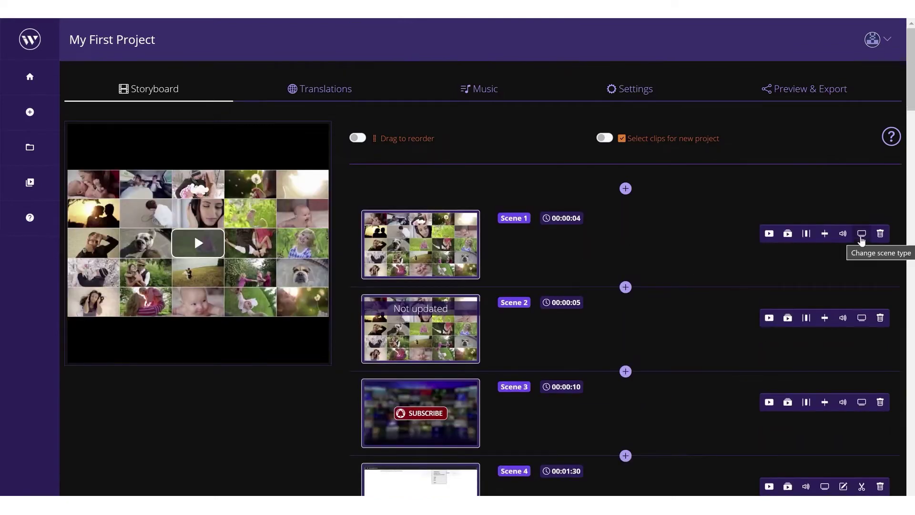
click(861, 234)
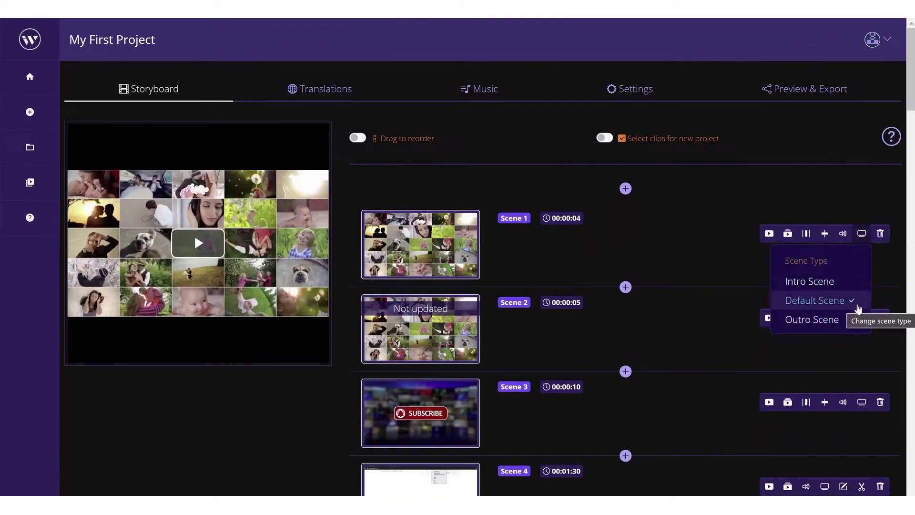
click(825, 285)
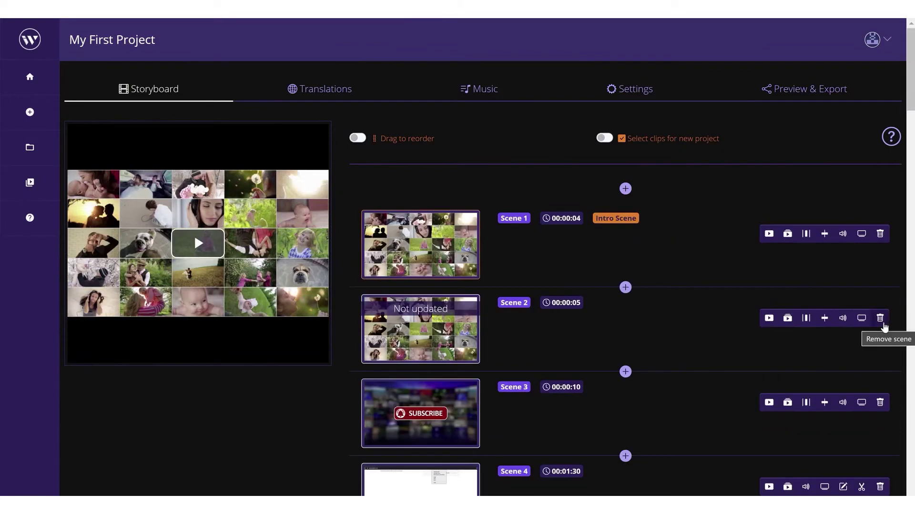
click(881, 317)
Set the subscribe scene (Scene 3) to the Outro Scene type
scroll(509, 339, down, 2)
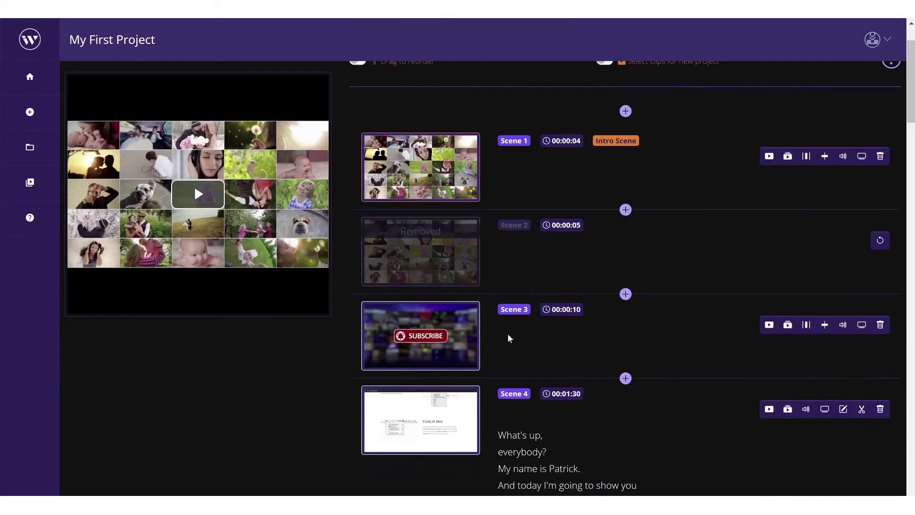
click(858, 327)
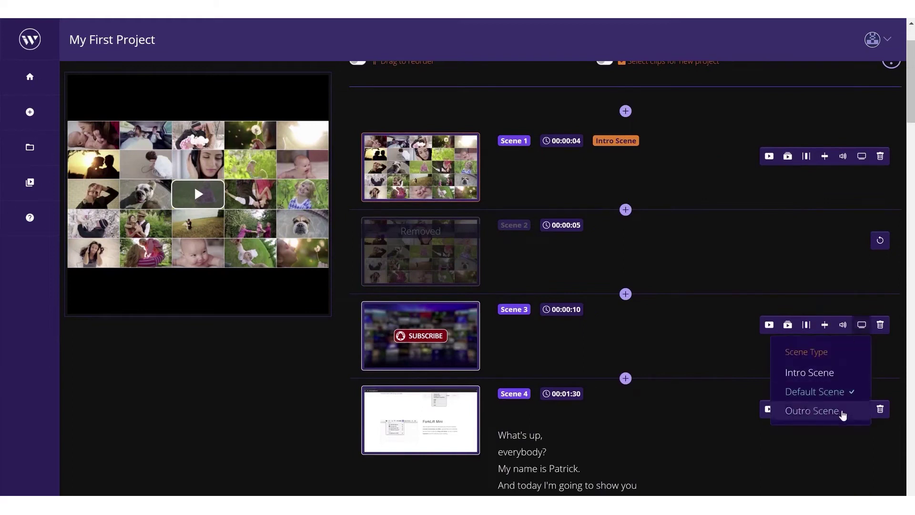
click(841, 412)
scroll(763, 376, down, 15)
scroll(637, 414, down, 3)
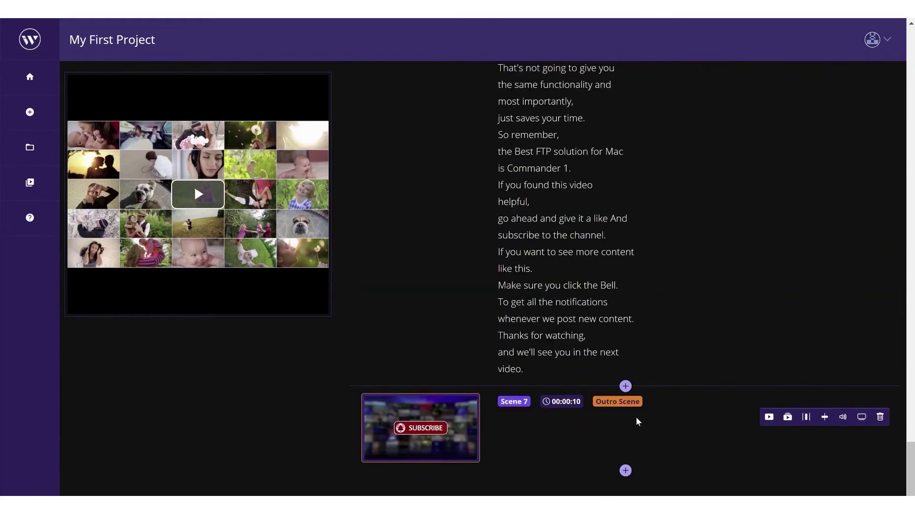
scroll(688, 405, up, 15)
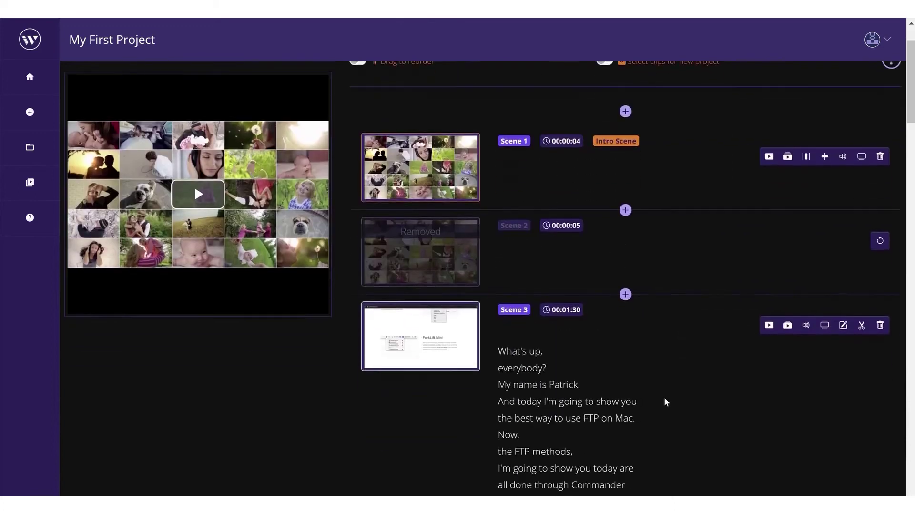
scroll(527, 427, down, 3)
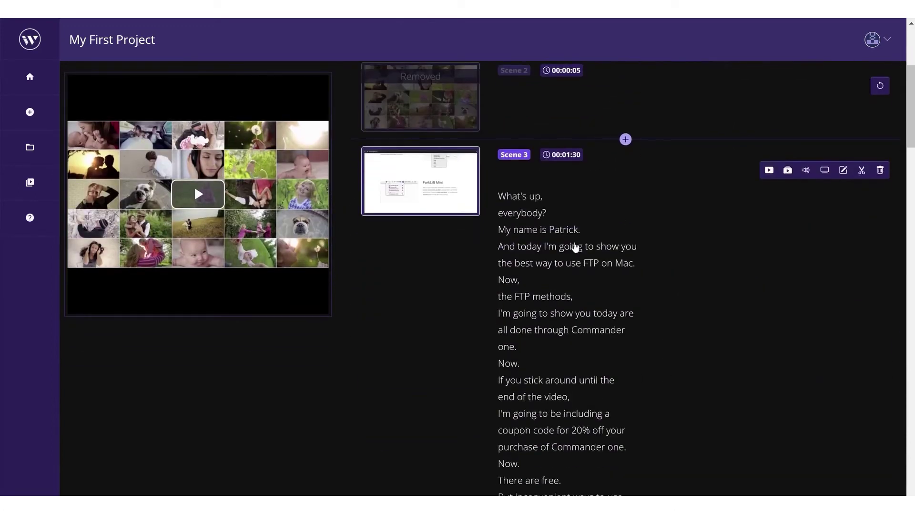
scroll(841, 209, up, 2)
Merge the separate 'Now.' transcript line into the line above as 'one Now' and save the edit
click(844, 248)
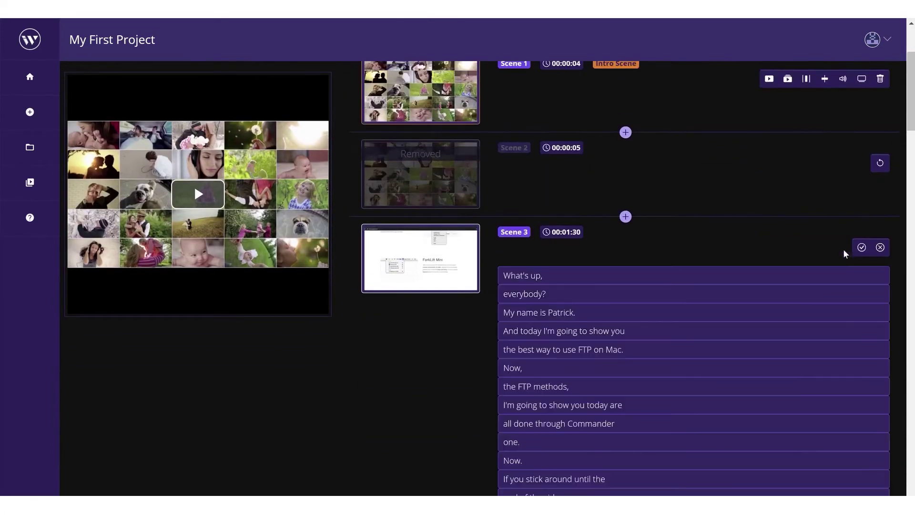
scroll(556, 281, down, 2)
click(503, 383)
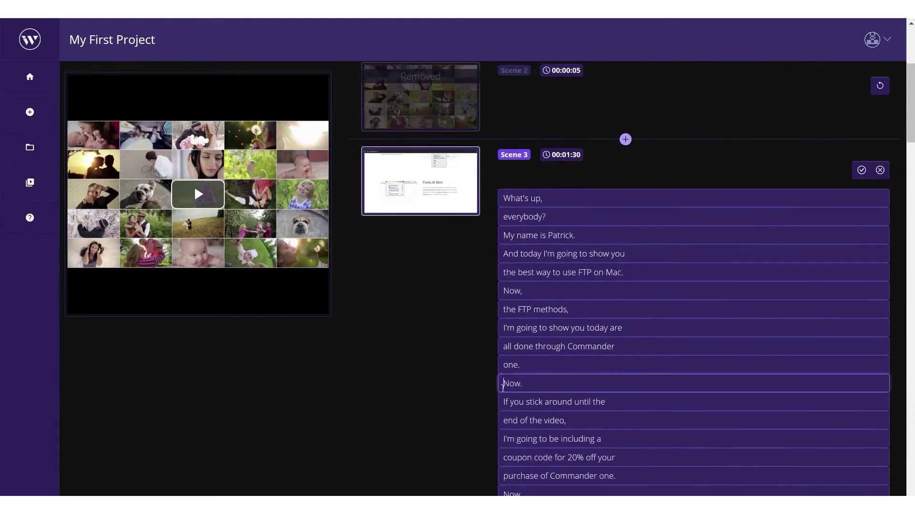
key(Delete)
key(Delete)
key(Delete)
key(Delete)
click(544, 367)
text(No)
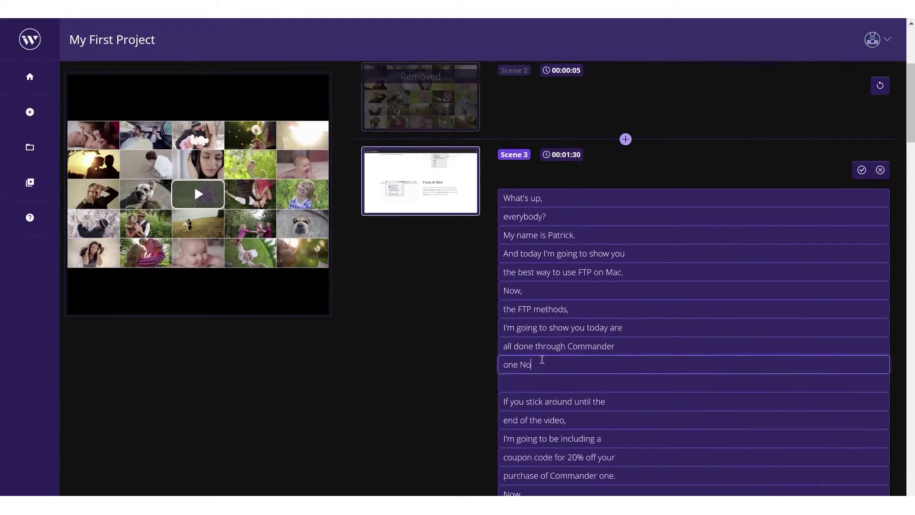
text(w)
click(862, 170)
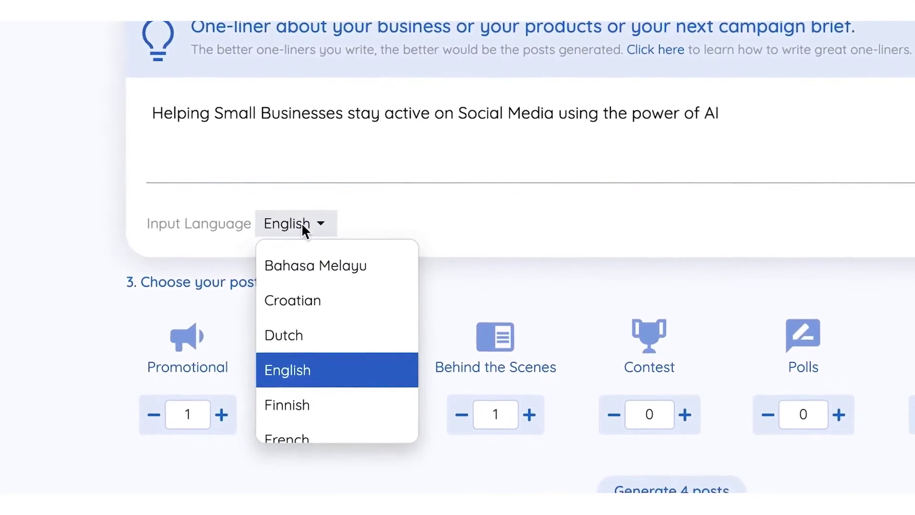
Confirm English as both the input and output language for the post generator
click(286, 237)
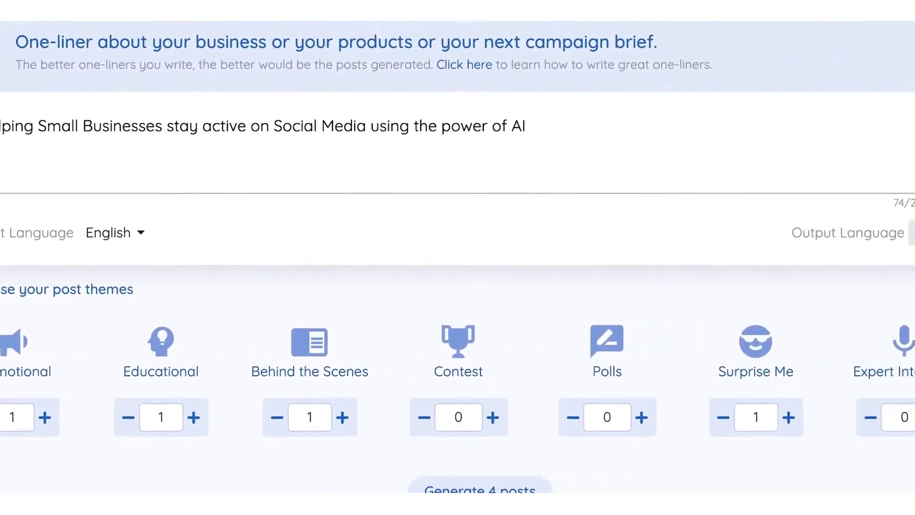
click(782, 244)
scroll(714, 355, down, 3)
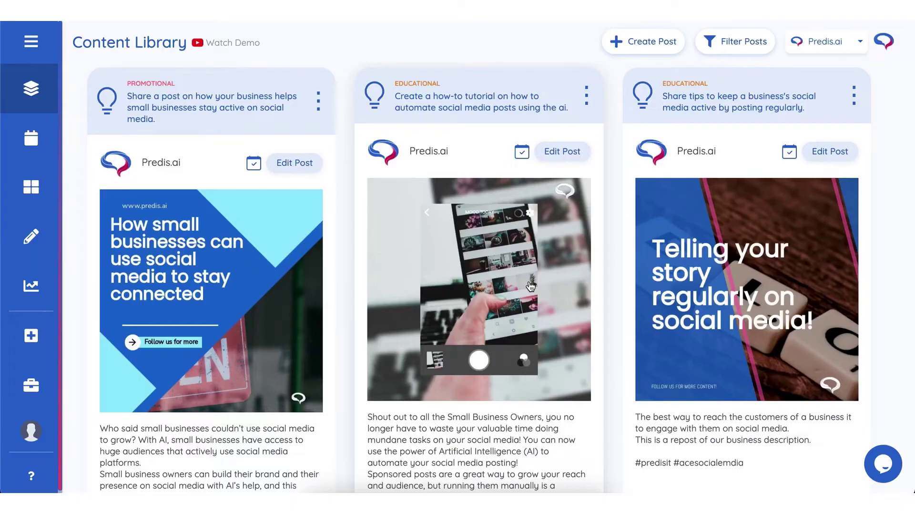
Apply the wooden letter-tile template to the promotional post
scroll(531, 286, down, 3)
scroll(531, 286, up, 3)
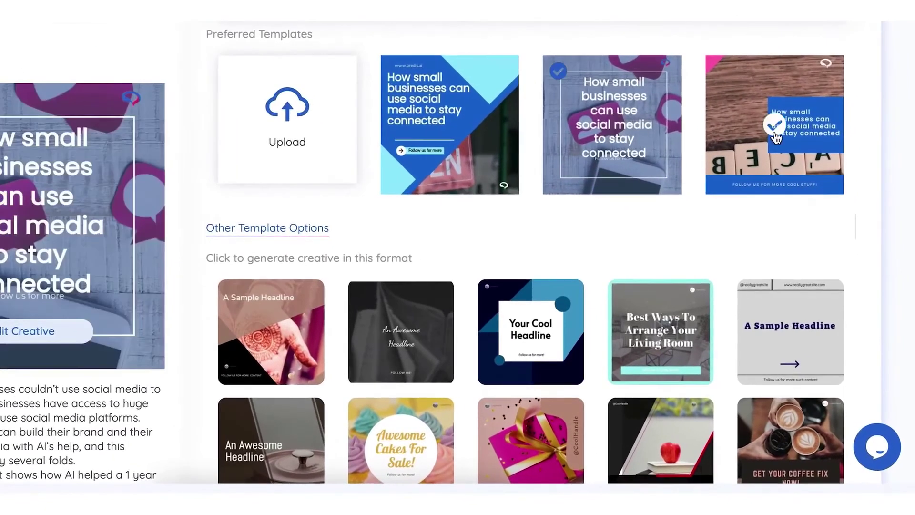
click(774, 136)
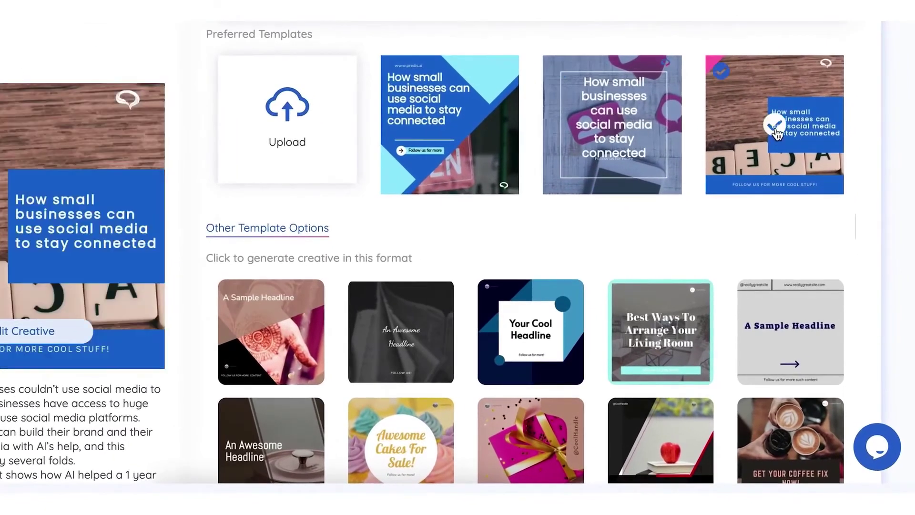
Nudge the background photo up slightly and enlarge the headline font to size 54
scroll(516, 347, down, 10)
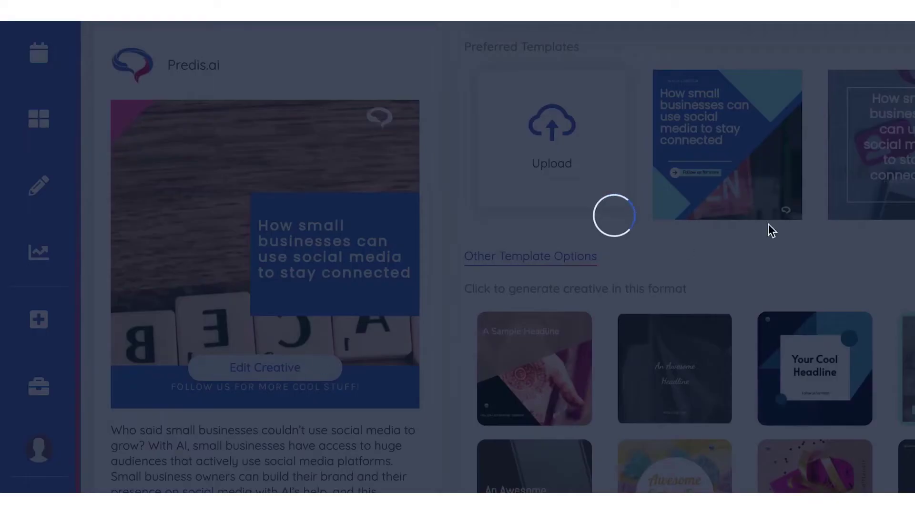
click(526, 258)
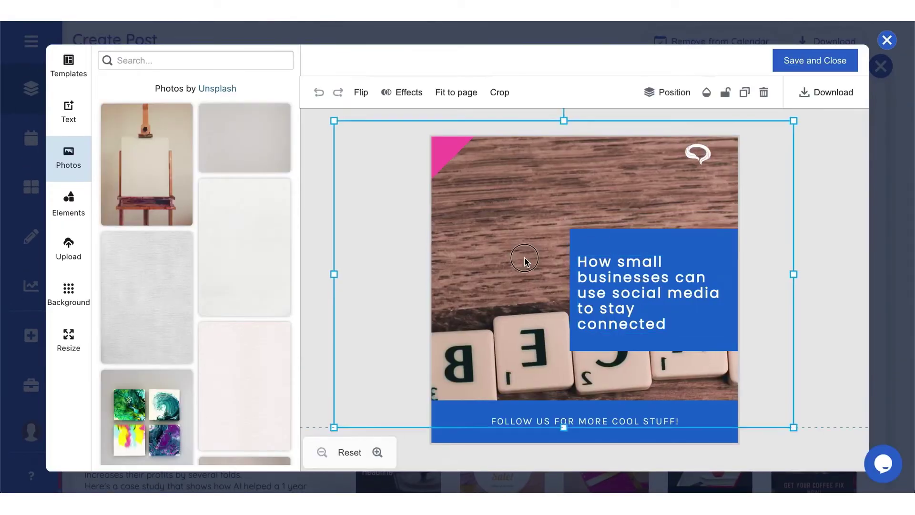
mouse_move(524, 257)
mouse_down()
mouse_move(518, 240)
mouse_move(527, 245)
mouse_up()
click(643, 284)
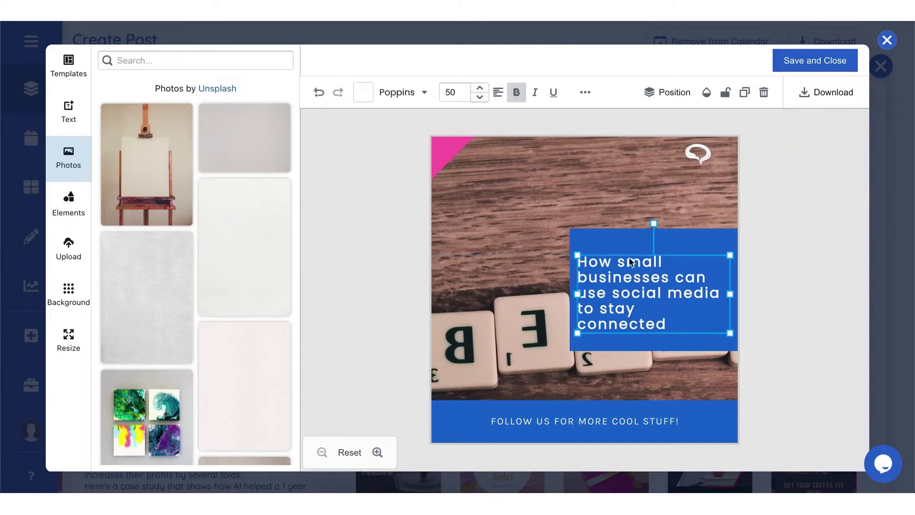
click(479, 88)
click(479, 89)
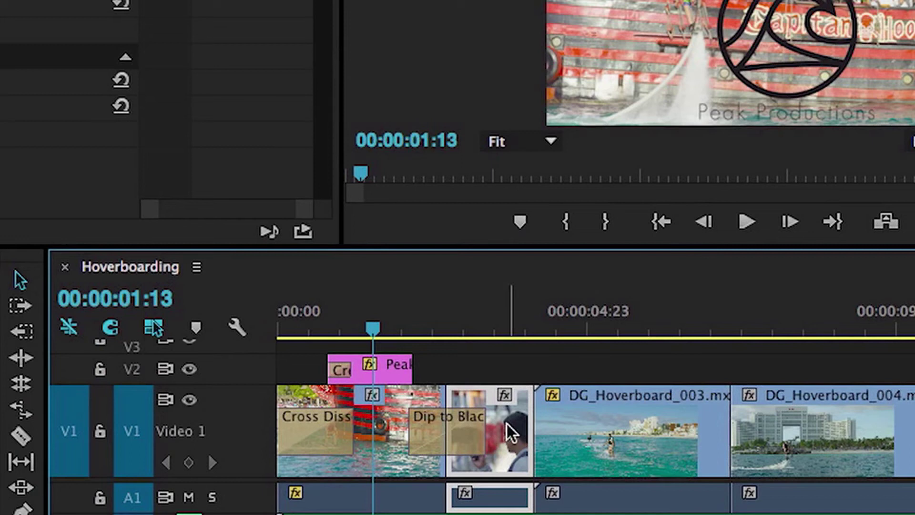
Cut DG_Hoverboard_003 twice with the Razor tool, splitting it into three parts
key(c)
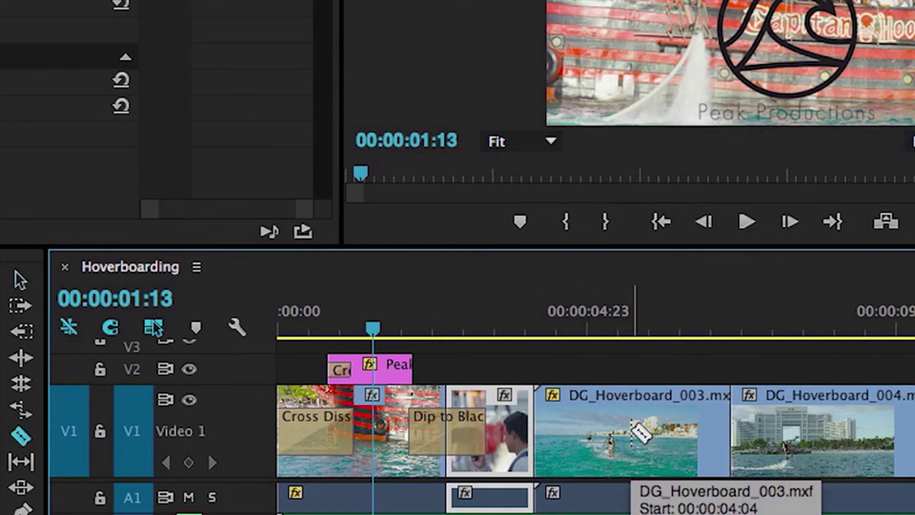
click(632, 432)
click(684, 431)
key(v)
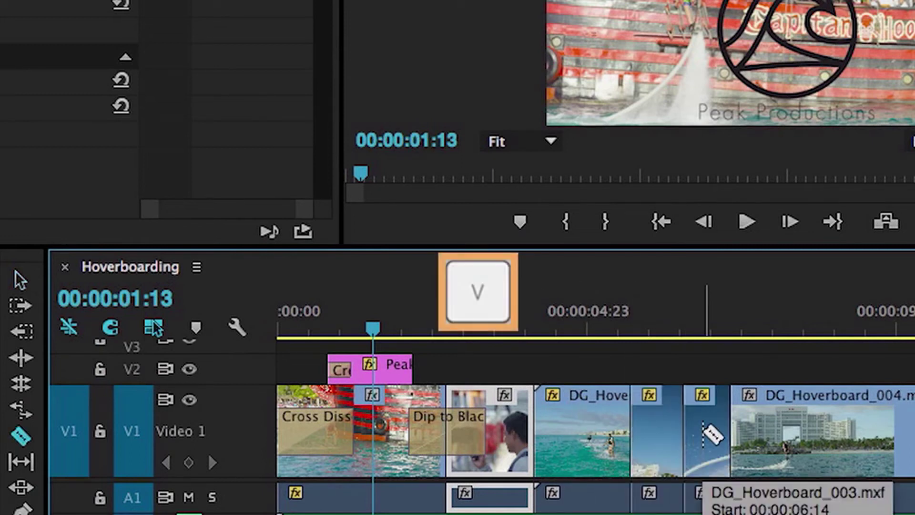
click(702, 430)
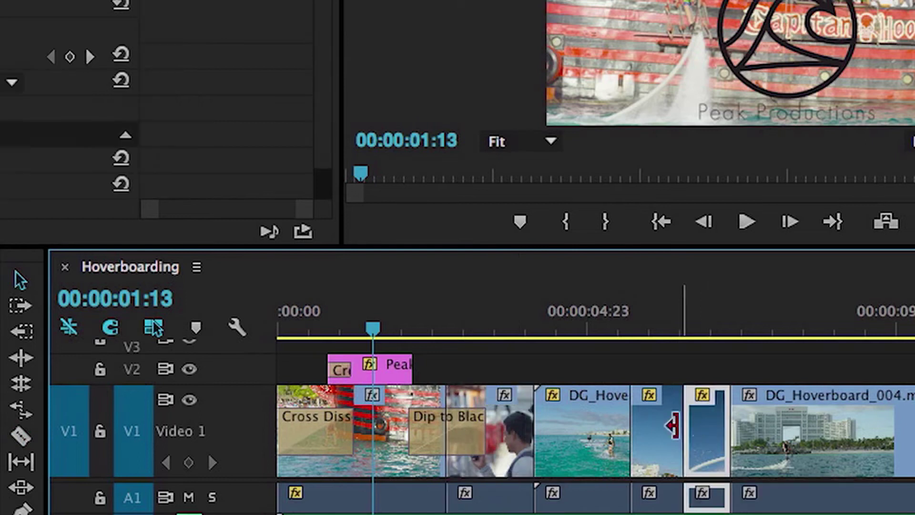
click(600, 419)
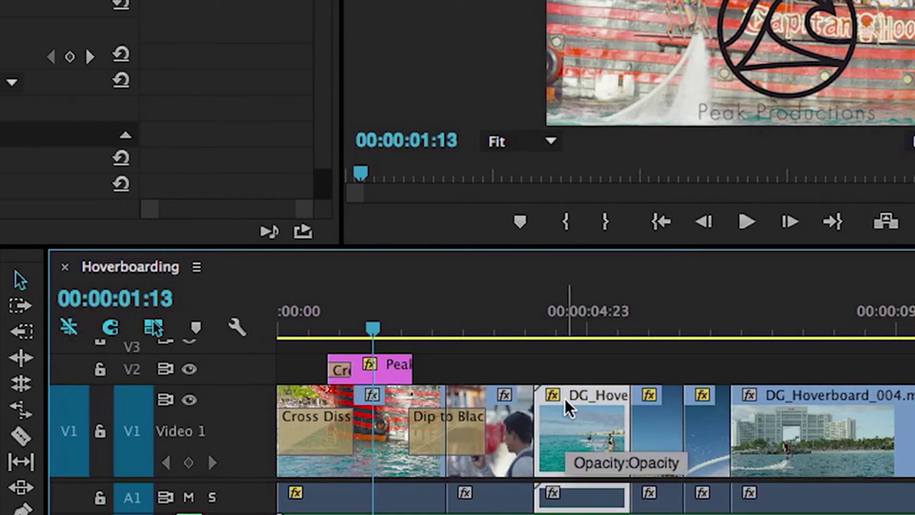
Join the through edit in DG_Hoverboard_003 back into one continuous clip
right_click(623, 418)
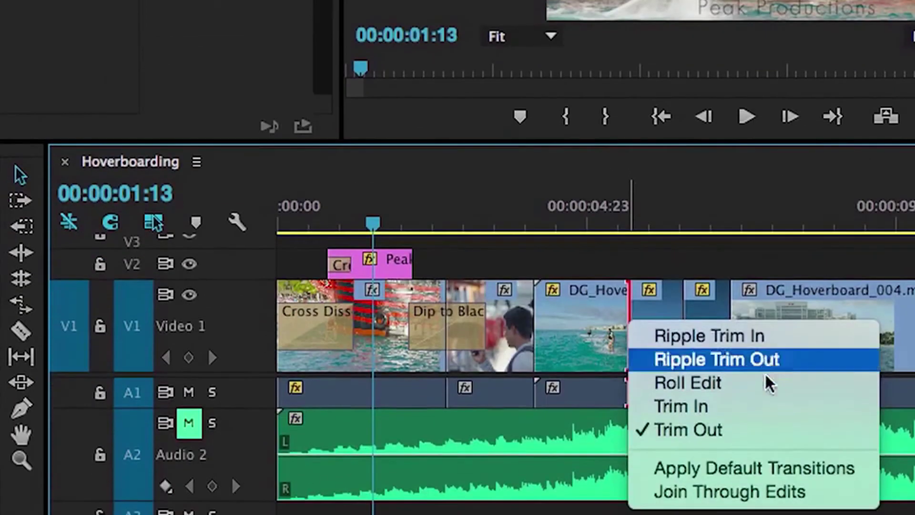
click(729, 492)
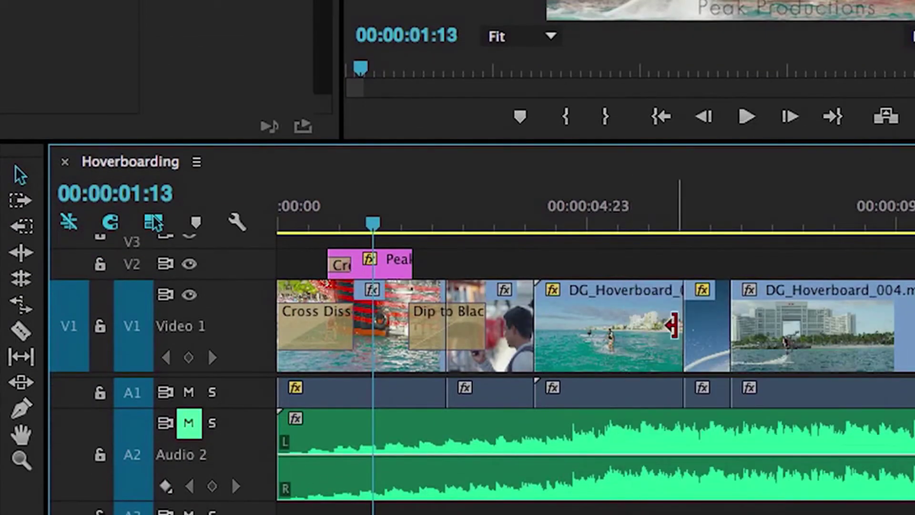
right_click(679, 326)
Ripple-trim the DG_Hoverboard_003/004 edit point with the Ripple Edit tool (B), shortening 003 without a gap
click(786, 503)
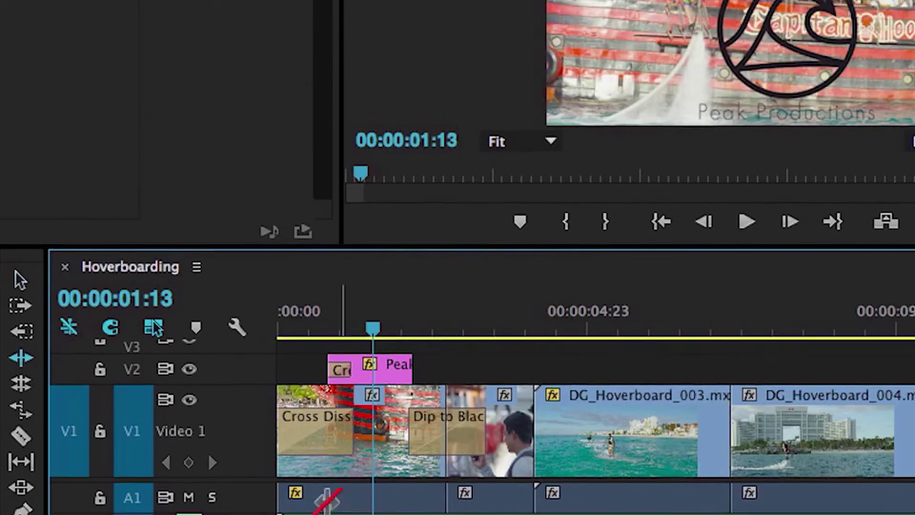
key(b)
click(31, 362)
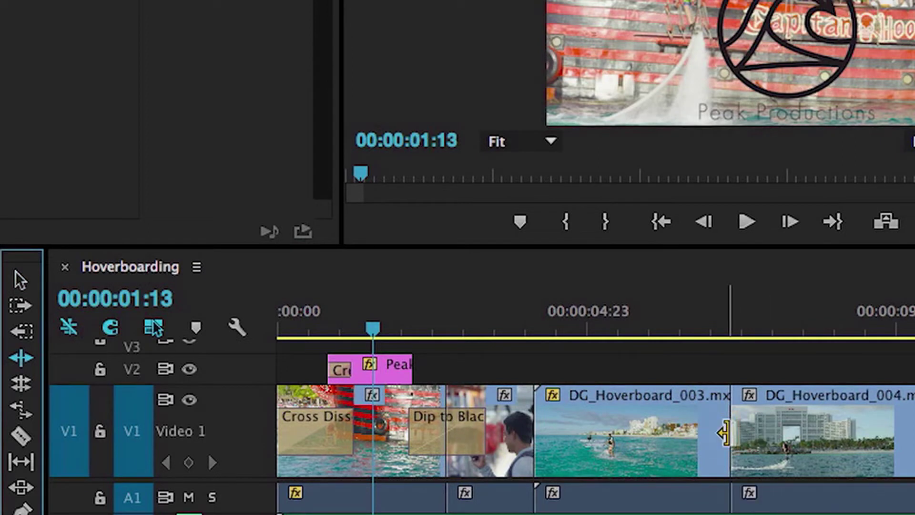
drag(723, 433, 686, 437)
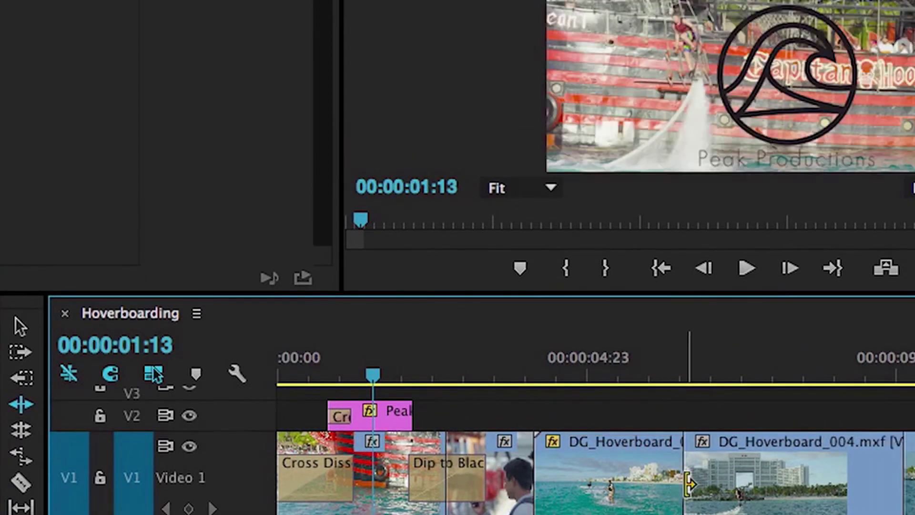
drag(689, 481, 729, 477)
drag(592, 320, 613, 323)
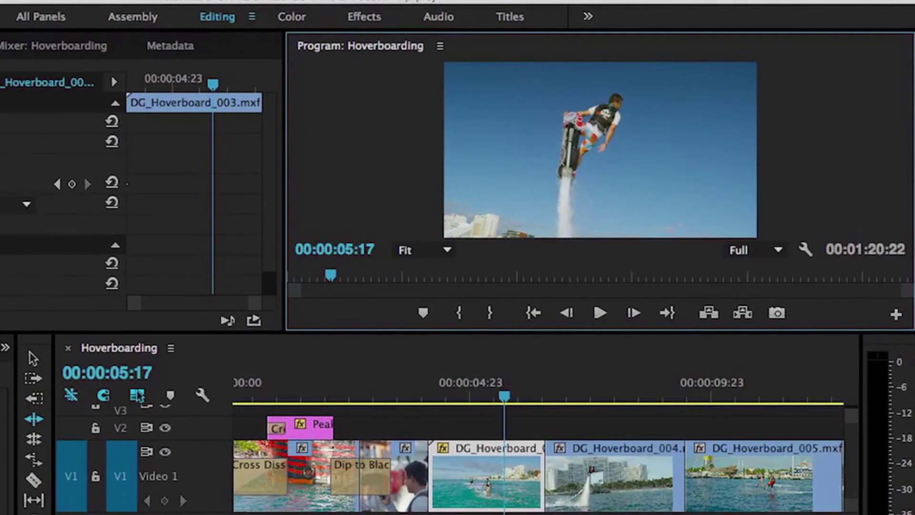
Rate-stretch DG_Hoverboard_006 shorter to speed it up, then play it back
scroll(138, 396, down, 5)
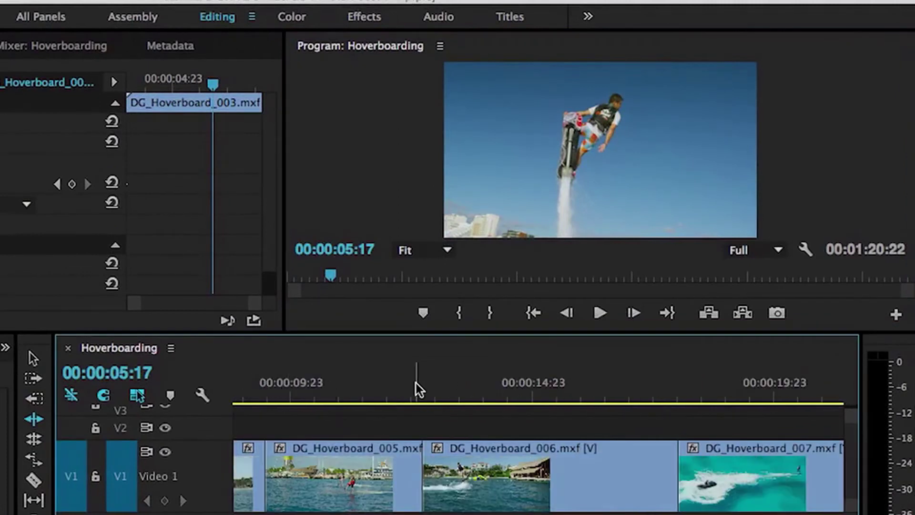
drag(418, 388, 534, 418)
key(r)
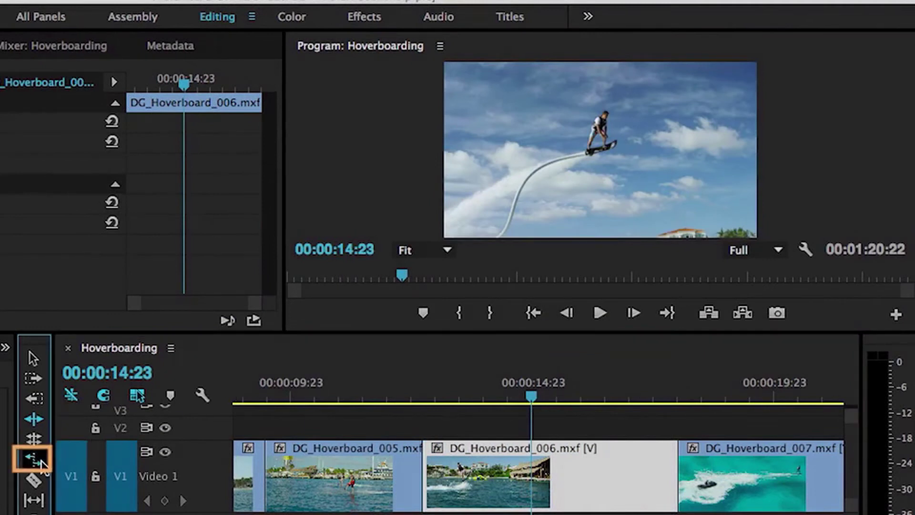
drag(678, 474, 603, 479)
click(396, 390)
key(space)
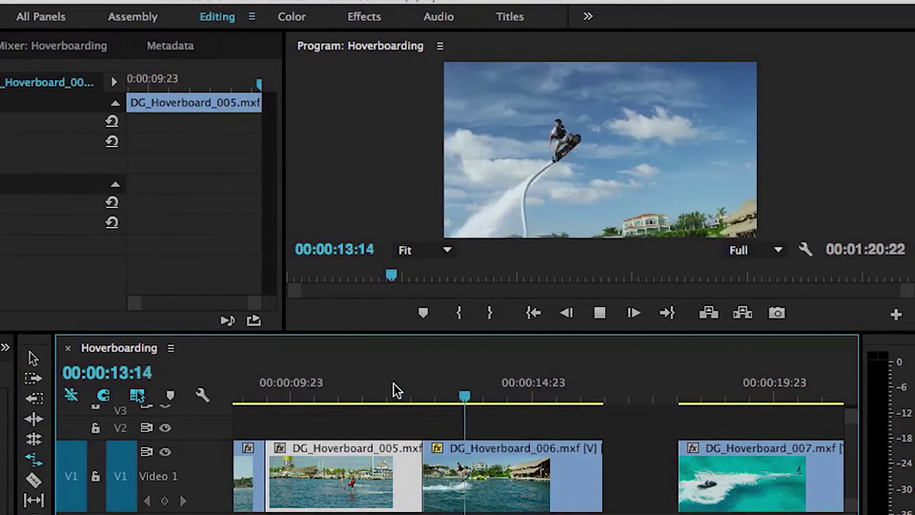
key(space)
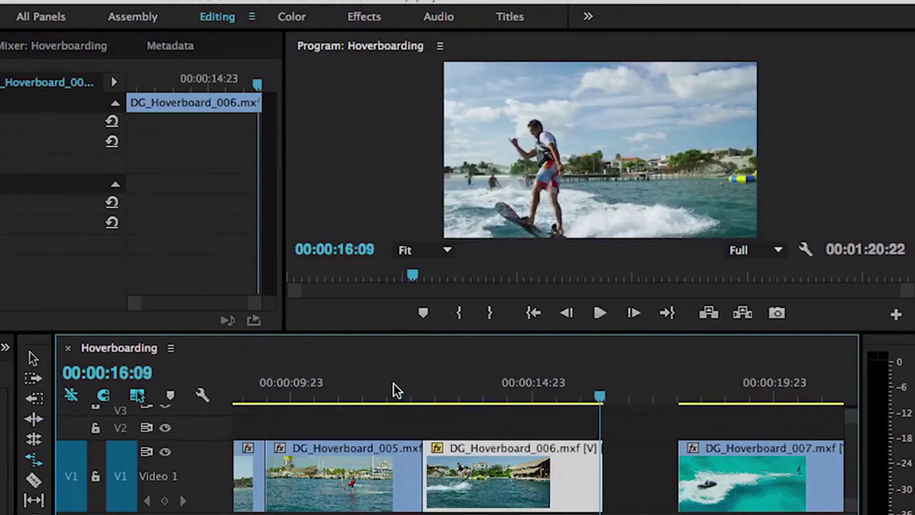
Ripple-delete the gap after DG_Hoverboard_006 so 007 follows directly, then review playback
click(544, 393)
click(644, 486)
key(BackSpace)
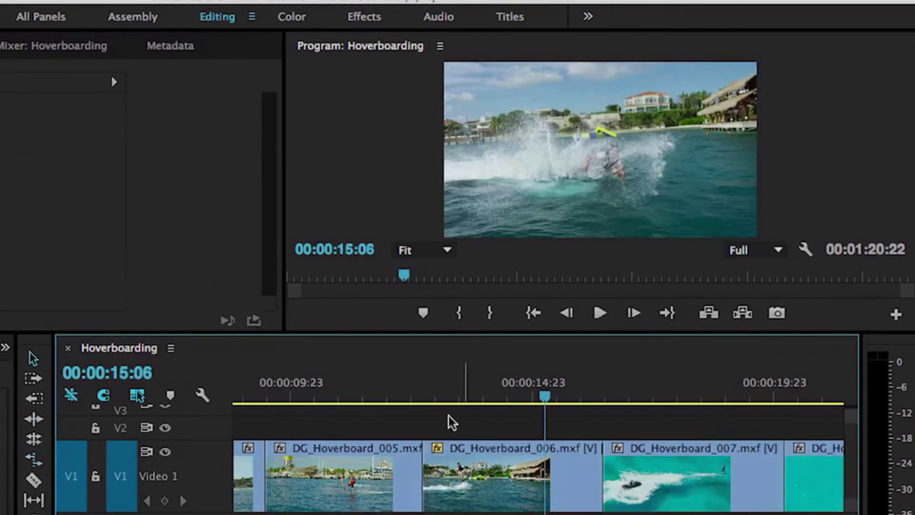
click(363, 387)
key(space)
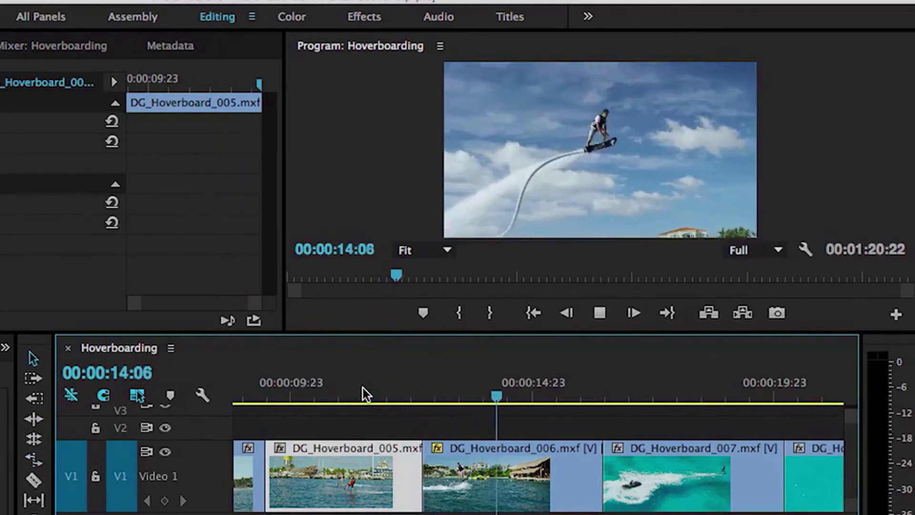
key(space)
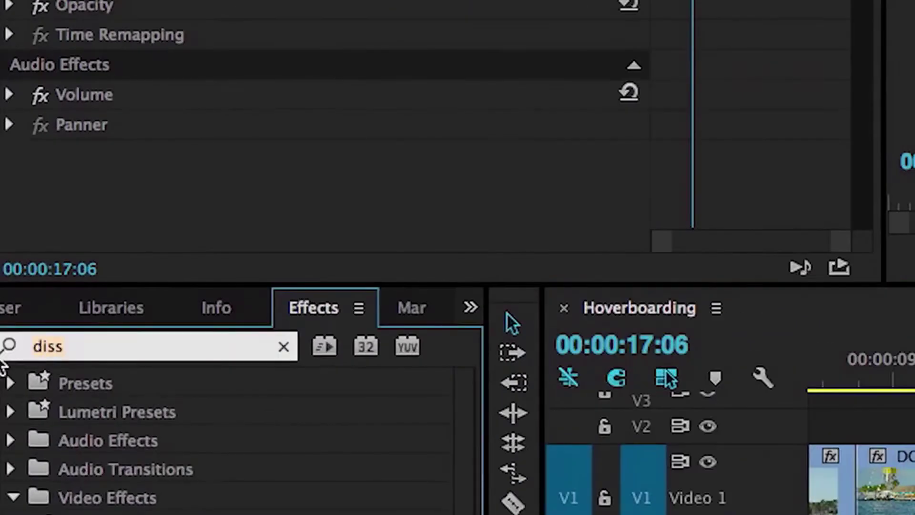
Apply the Stylize > Find Edges effect to DG_Hoverboard_006
click(44, 301)
key(BackSpace)
key(BackSpace)
key(BackSpace)
key(BackSpace)
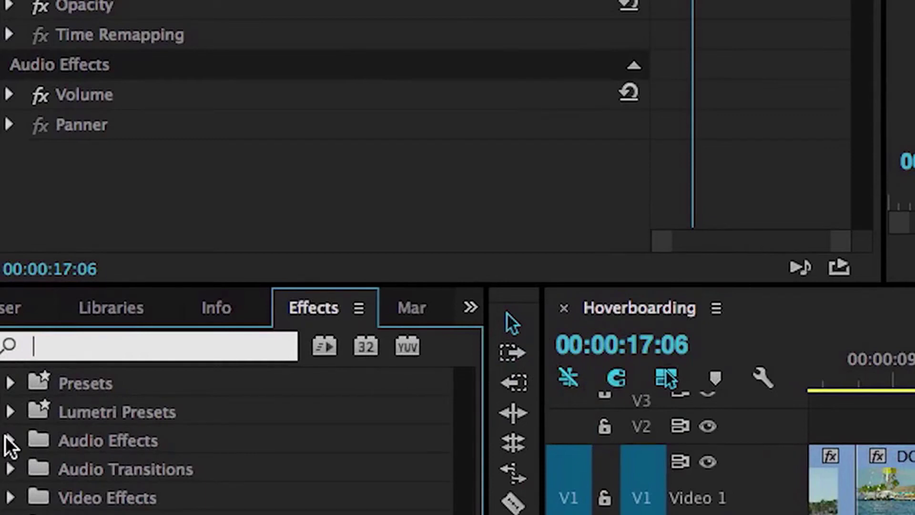
click(10, 497)
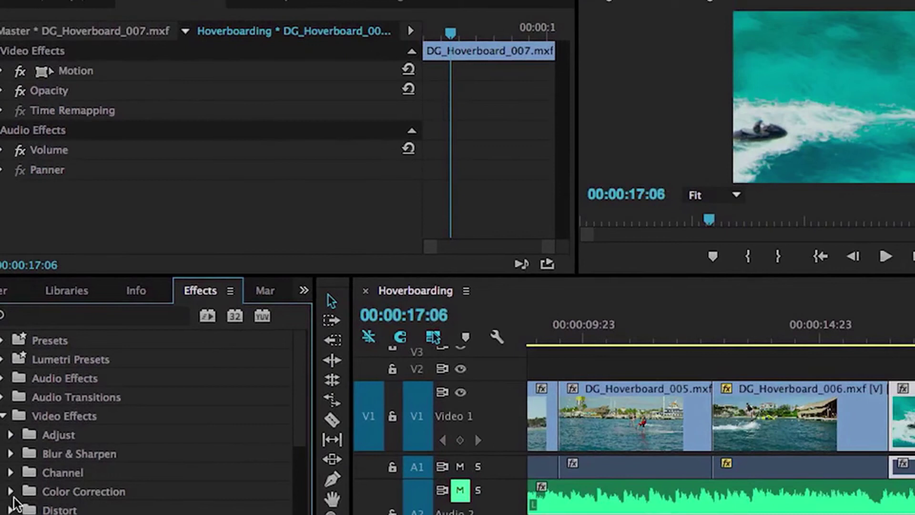
scroll(302, 436, down, 5)
click(11, 435)
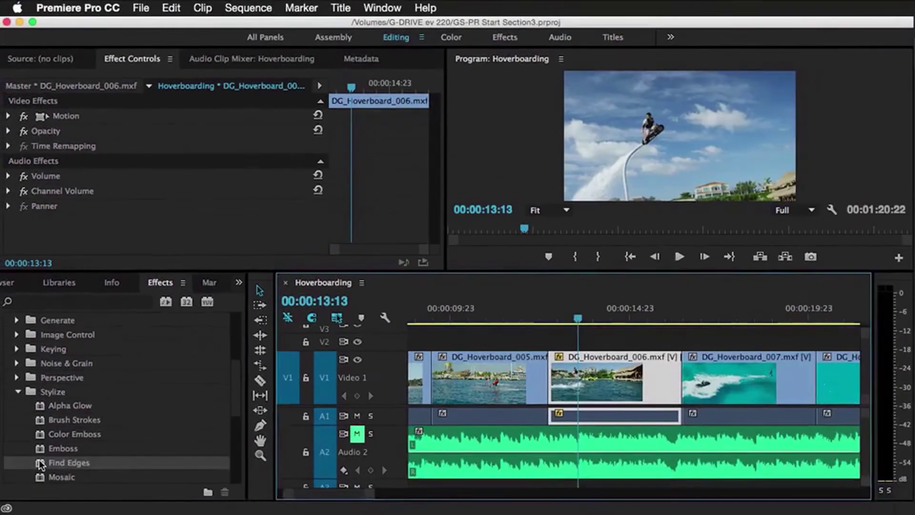
drag(69, 462, 580, 372)
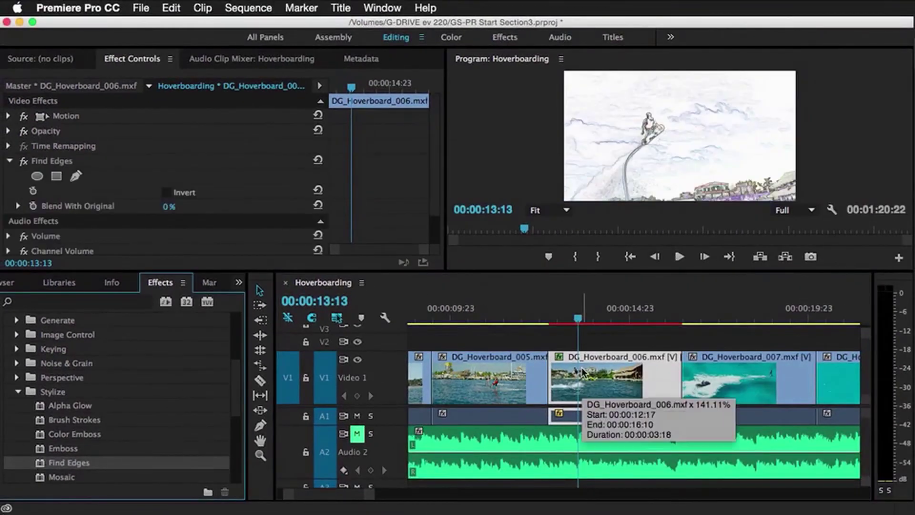
Turn on Invert for Find Edges in DG_Hoverboard_006's Effect Controls
click(52, 61)
click(131, 62)
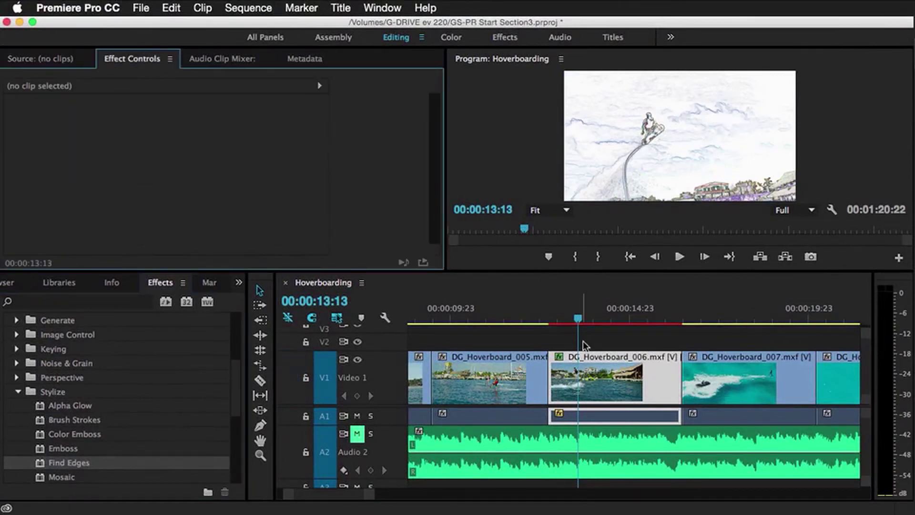
click(586, 364)
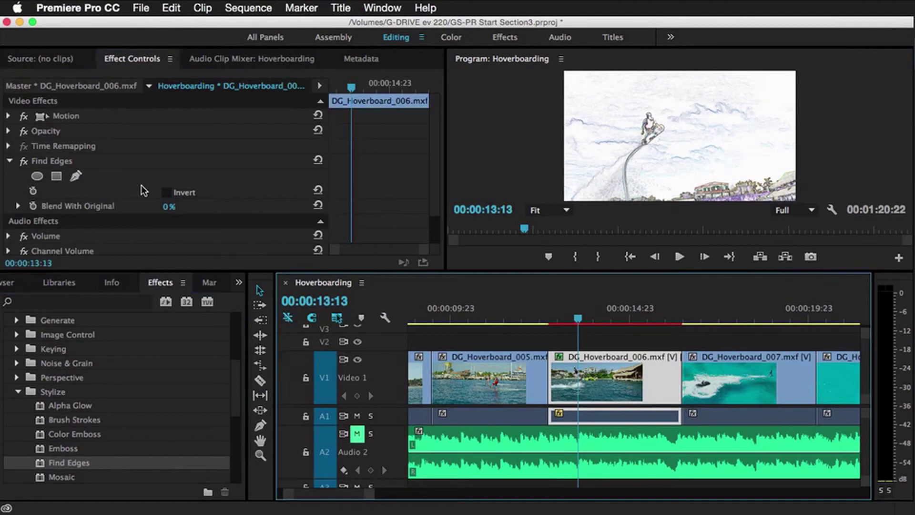
click(166, 193)
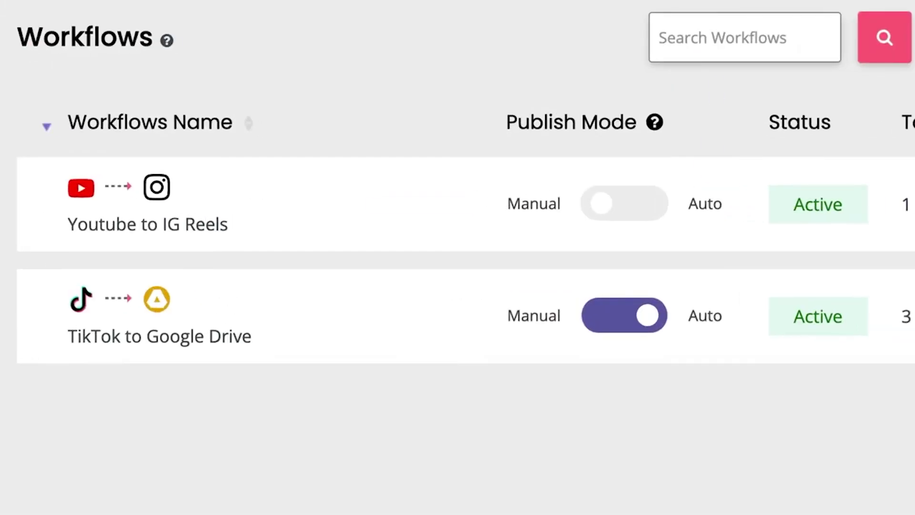
Open the YouTube To Instagram settings on the Youtube to IG Reels workflow row
click(777, 206)
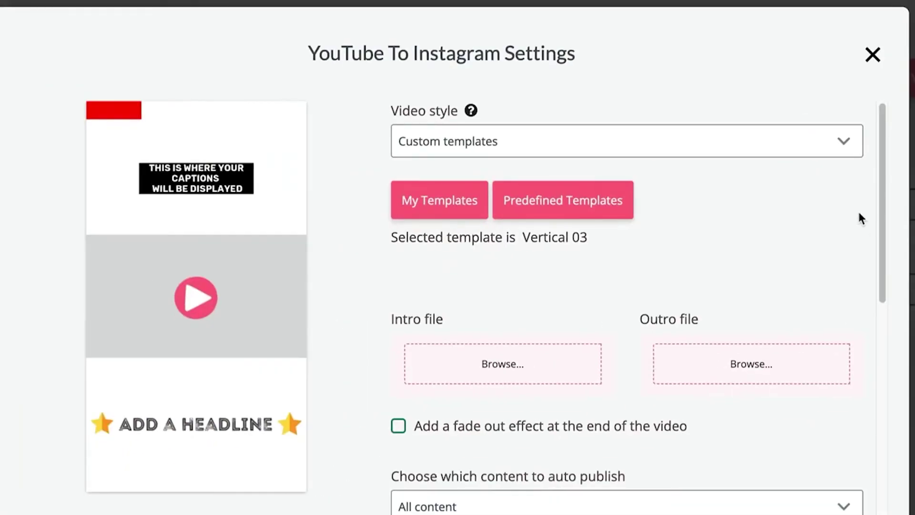
Change the video style to Vertical video, browse Predefined Templates, and close the settings dialog
click(576, 141)
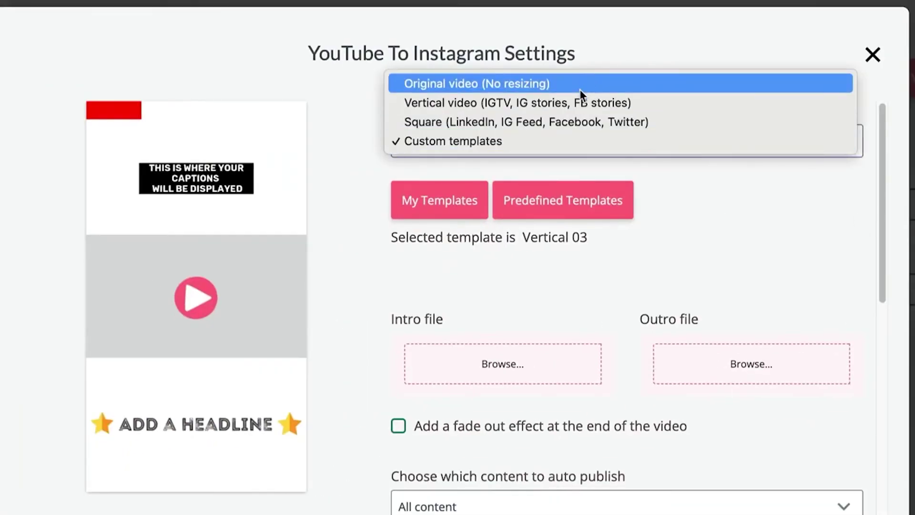
click(693, 106)
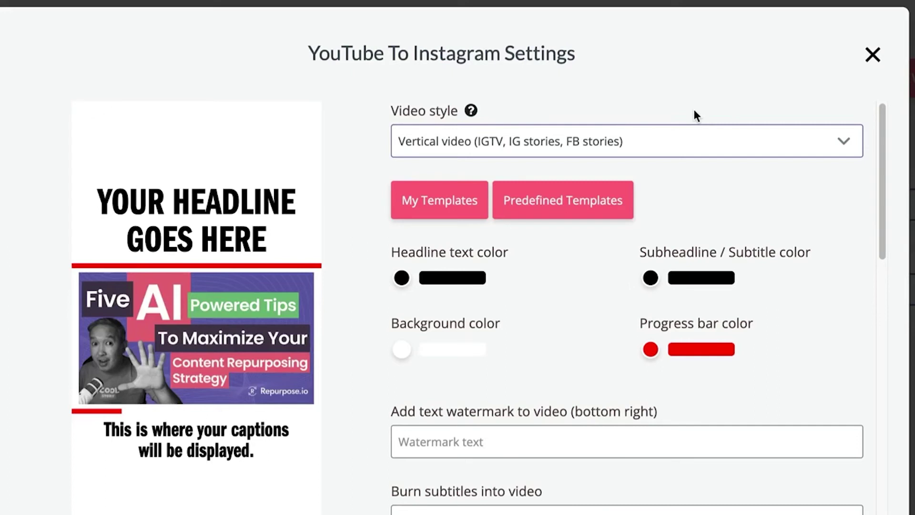
click(558, 207)
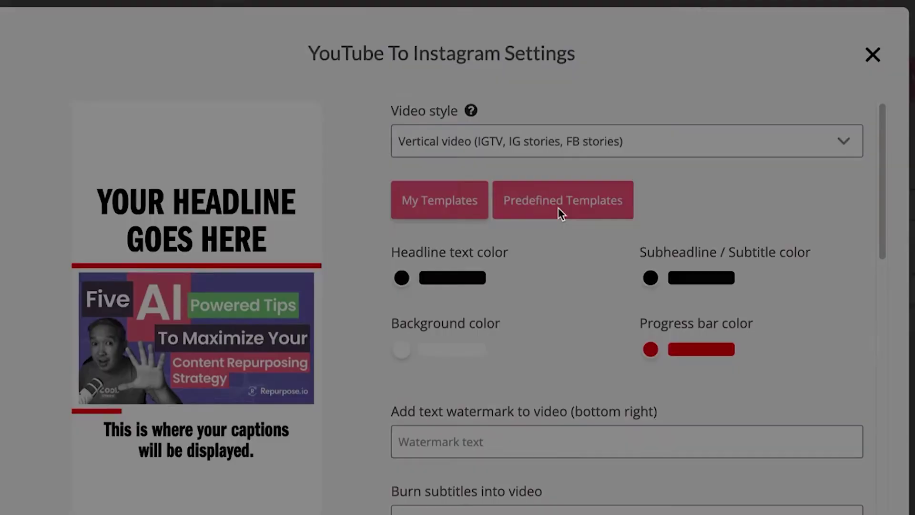
drag(783, 101, 789, 422)
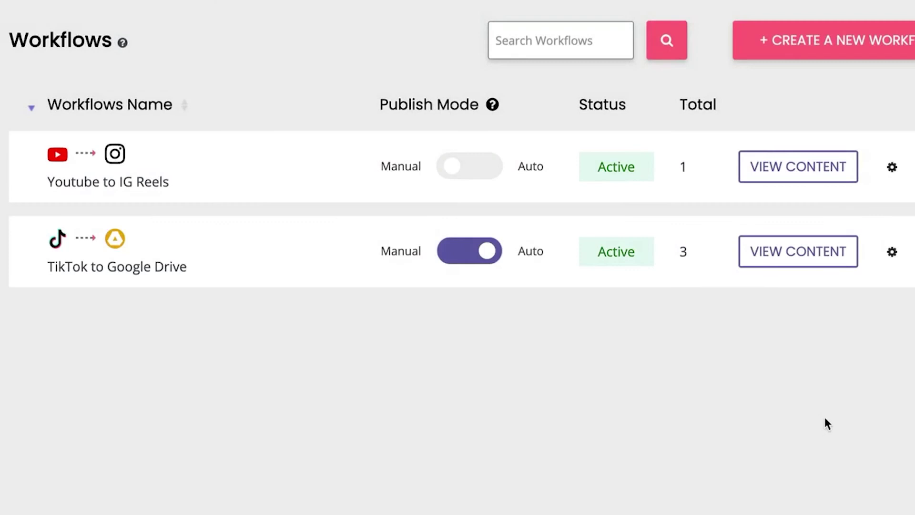
Open the Youtube to IG Reels workflow's content and start a new snippet, editing its title
click(802, 177)
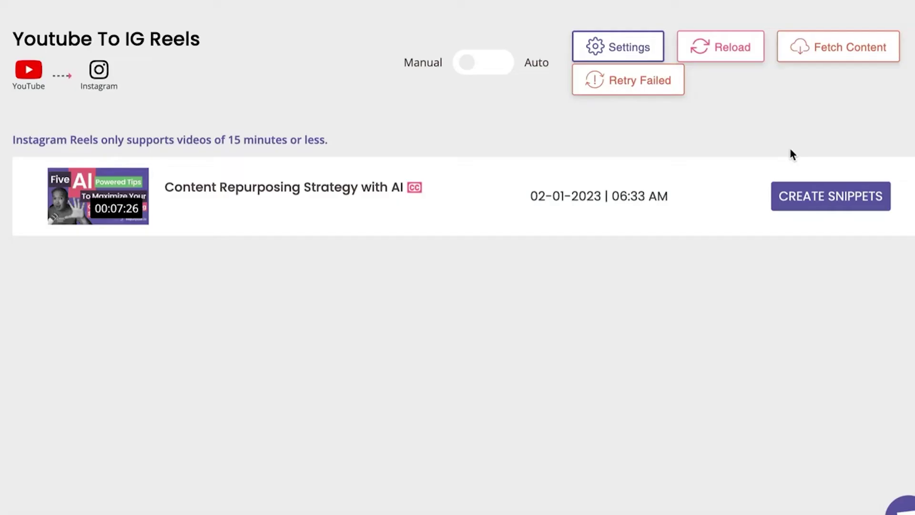
click(713, 193)
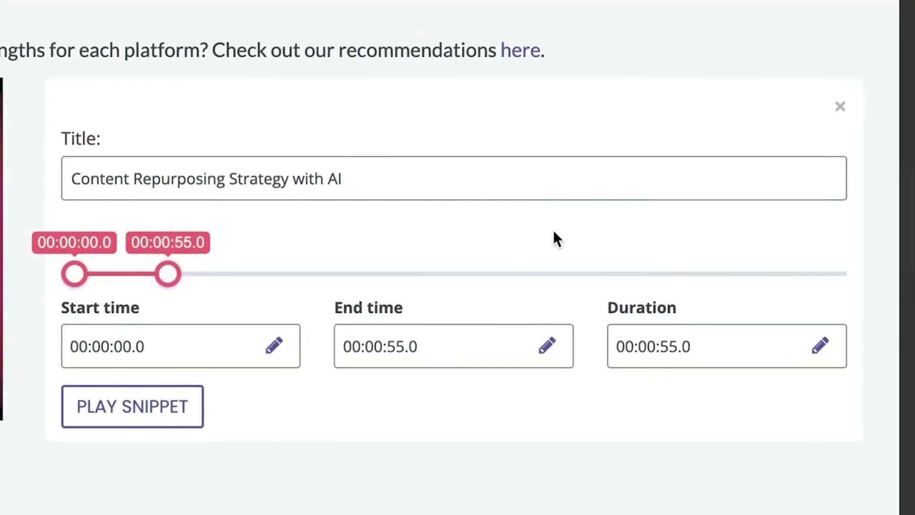
click(695, 192)
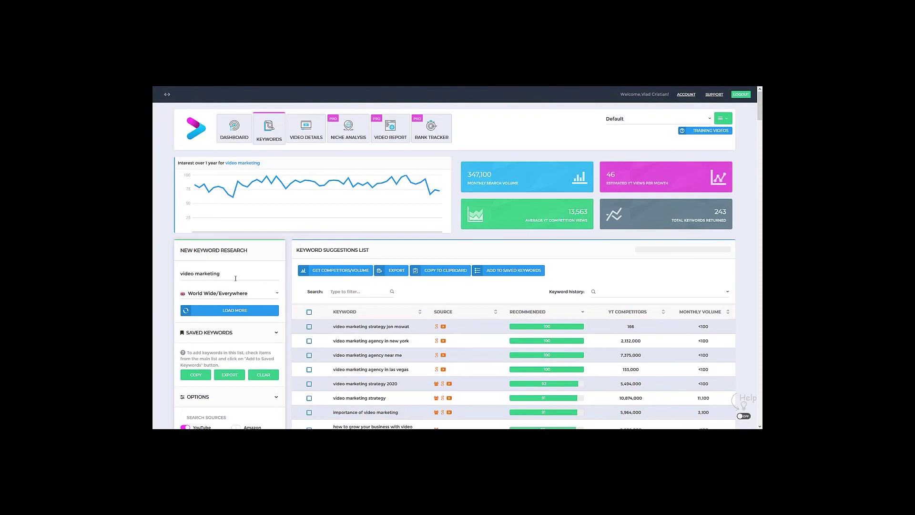
Research 'video marketing bronx' and tick 'video marketing agency in bronx' in the results
click(236, 277)
key(Return)
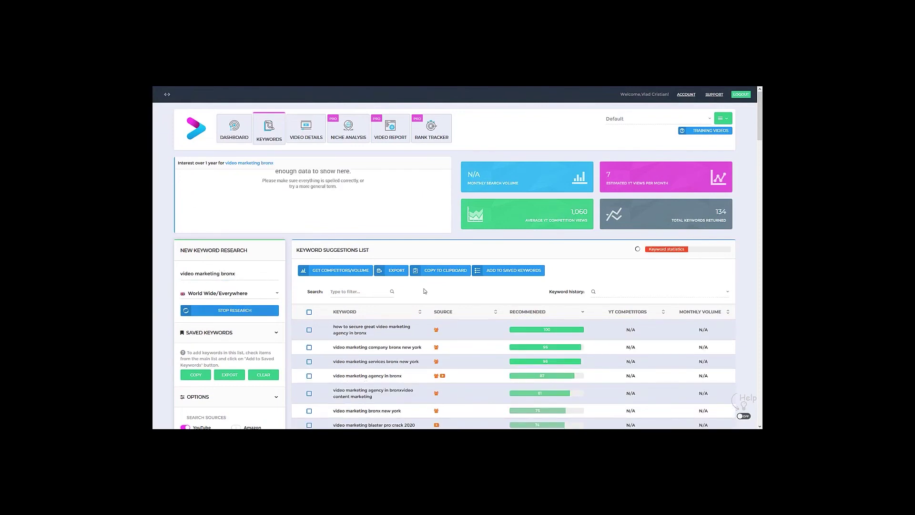
mouse_move(759, 124)
mouse_down()
mouse_move(759, 329)
mouse_move(760, 119)
mouse_up()
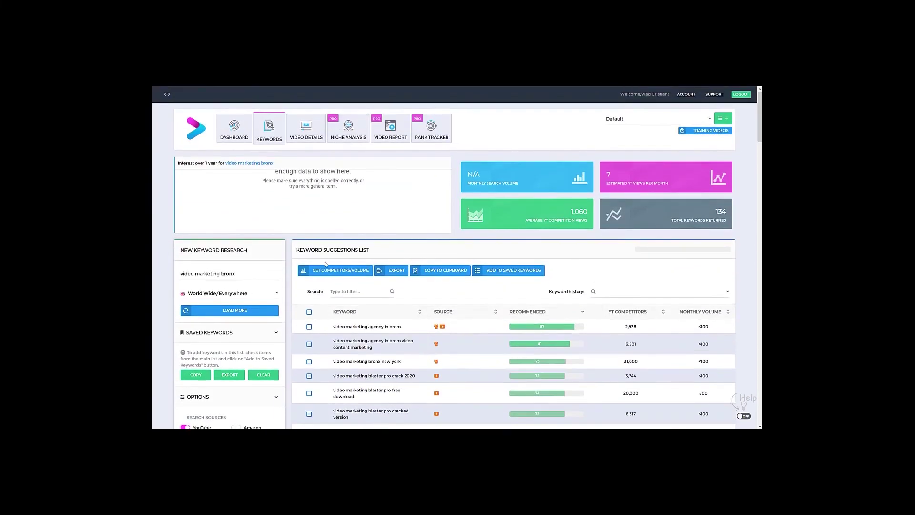
click(323, 328)
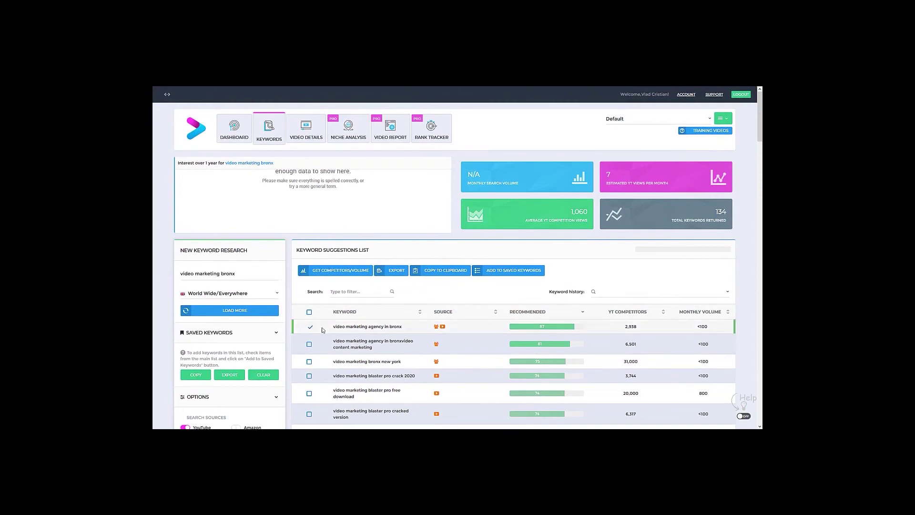
Copy the keyword and generate a title, description and tags for 'video marketing agency in bronx'
click(441, 270)
click(307, 128)
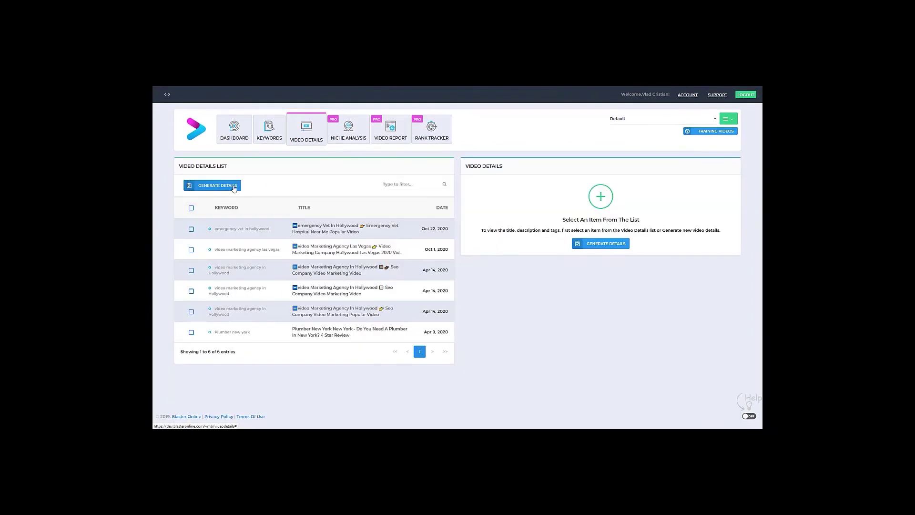
click(217, 186)
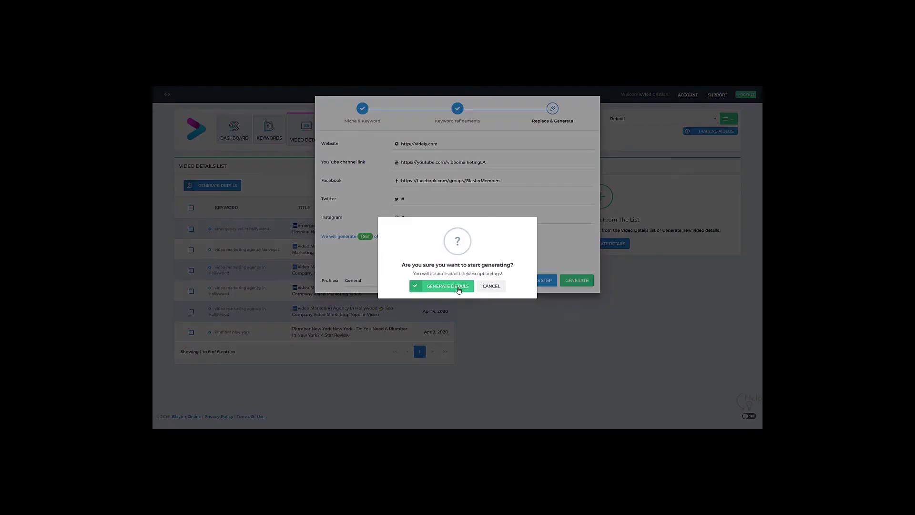
click(440, 284)
click(458, 284)
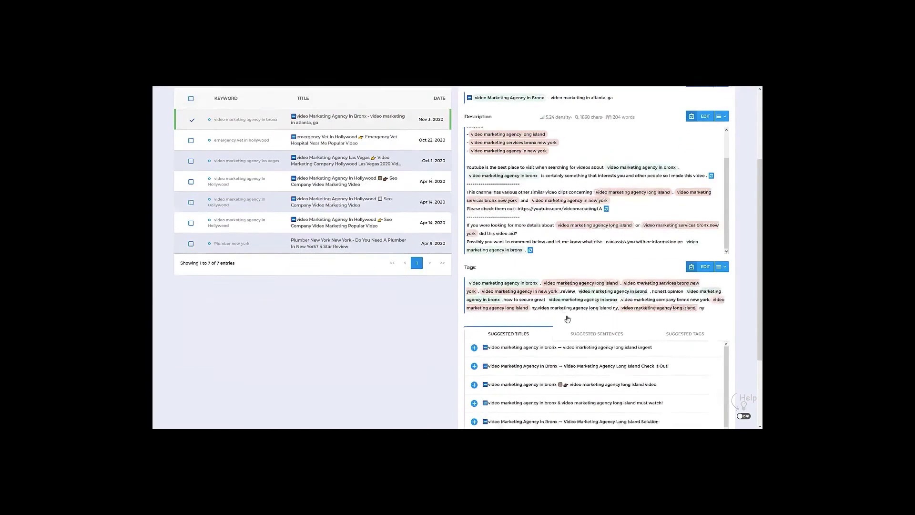
scroll(600, 237, up, 5)
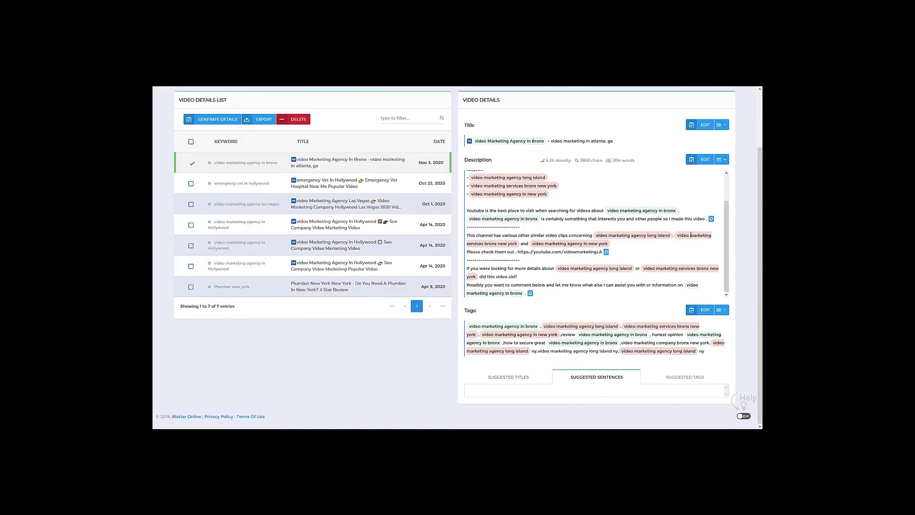
click(687, 376)
scroll(500, 362, down, 2)
scroll(500, 353, down, 3)
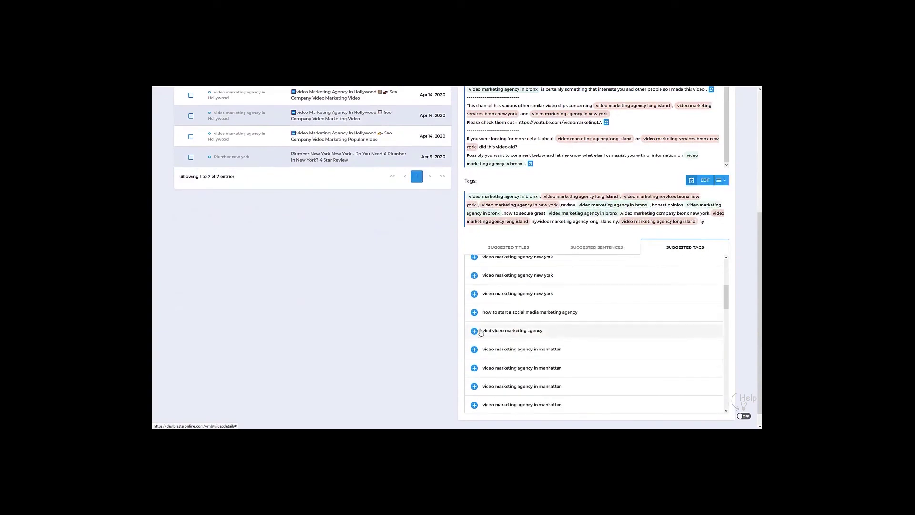
scroll(465, 335, up, 5)
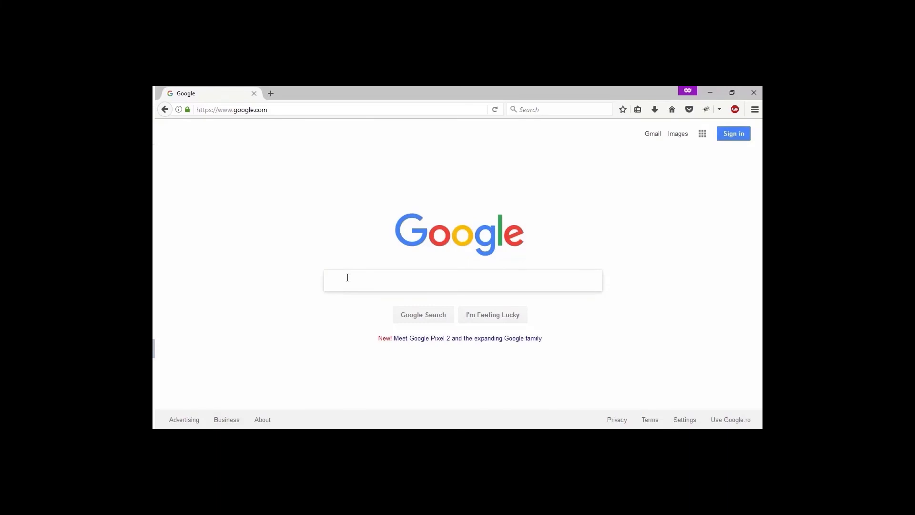
Google 'video marketing agency in bronx' and highlight the uploaded YouTube video's result
text(video marketing agency in bronx)
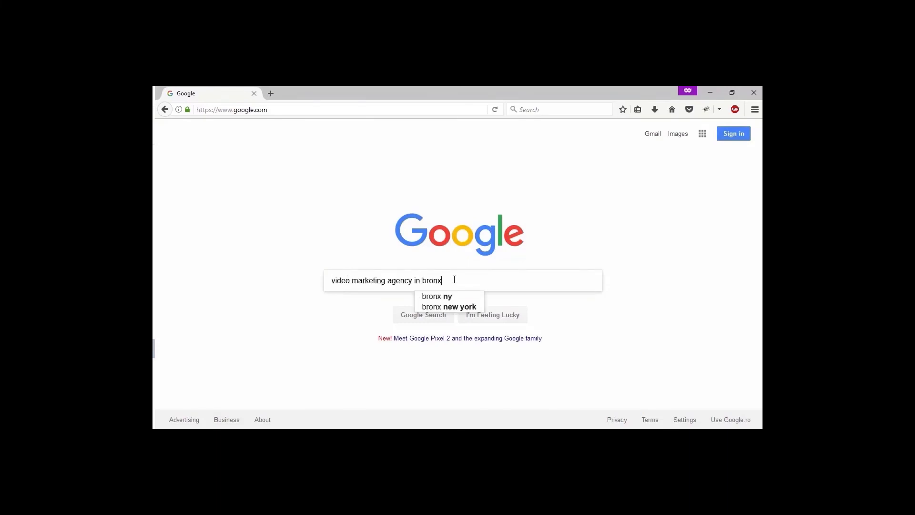
click(420, 315)
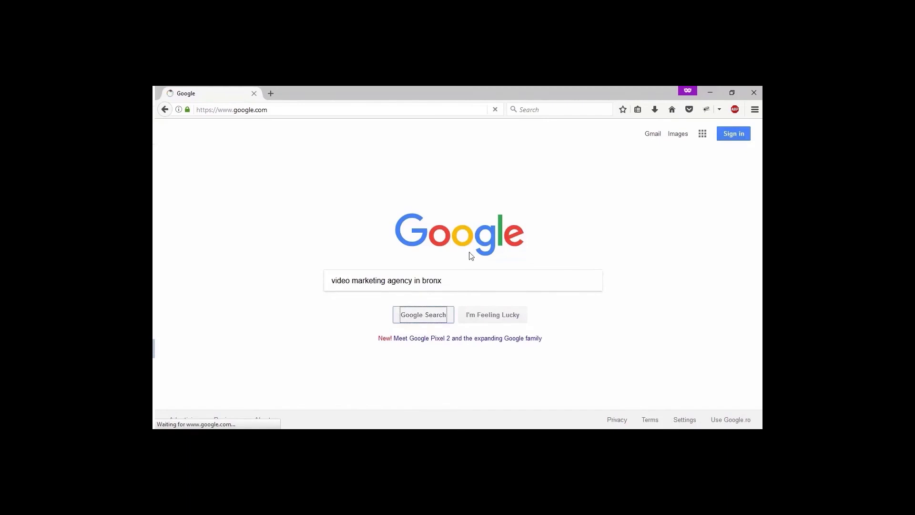
scroll(441, 224, down, 5)
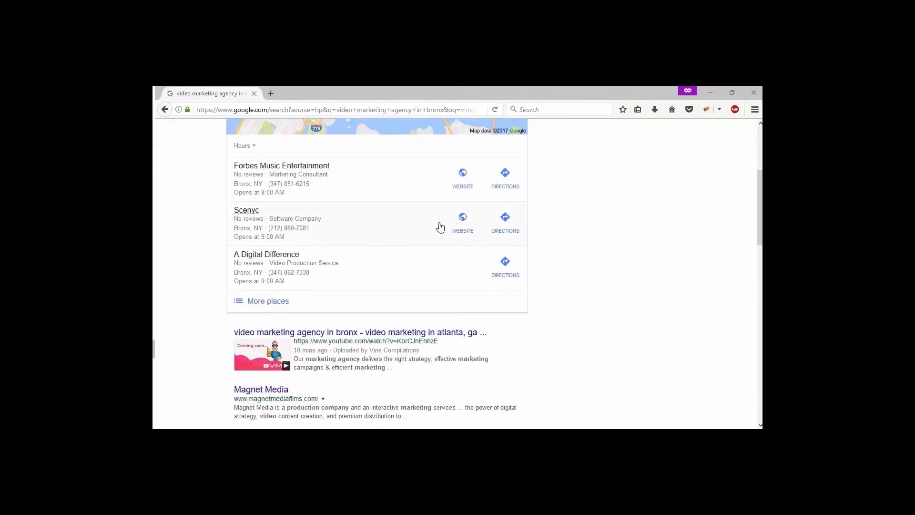
scroll(404, 274, down, 4)
drag(405, 260, 225, 228)
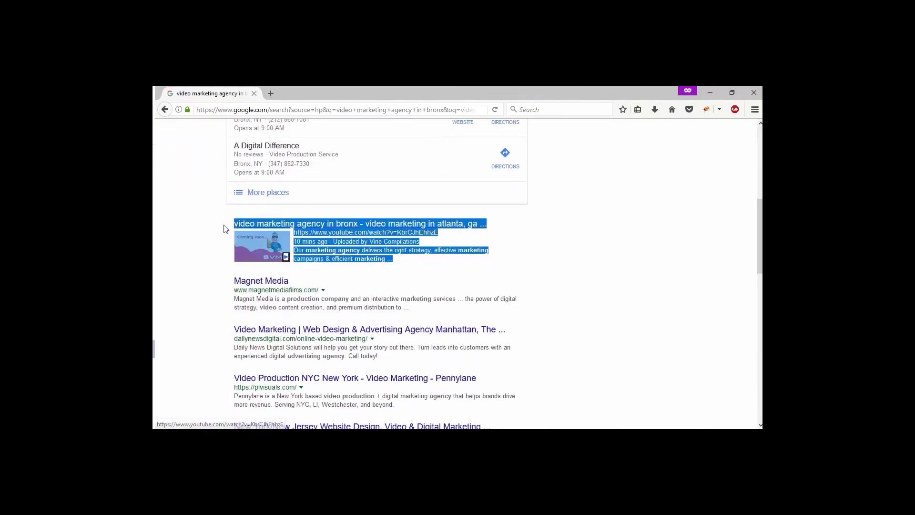
click(301, 242)
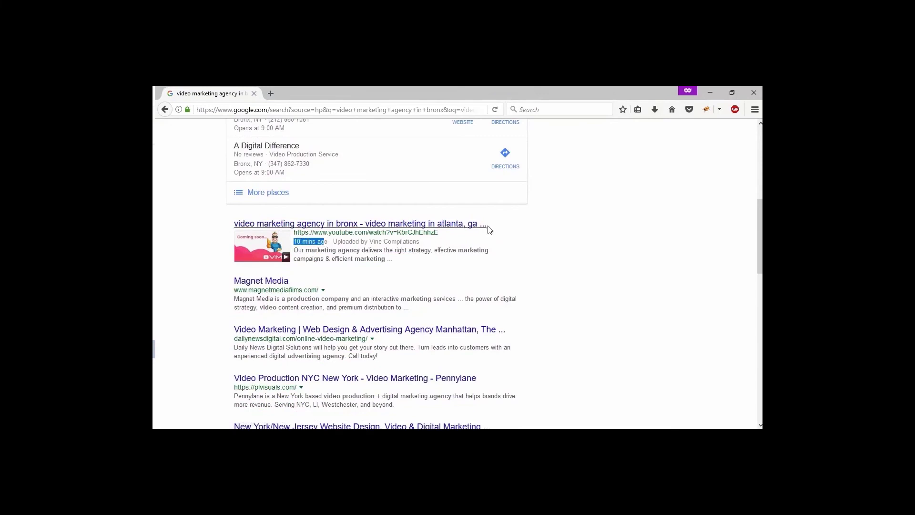
drag(486, 224, 234, 227)
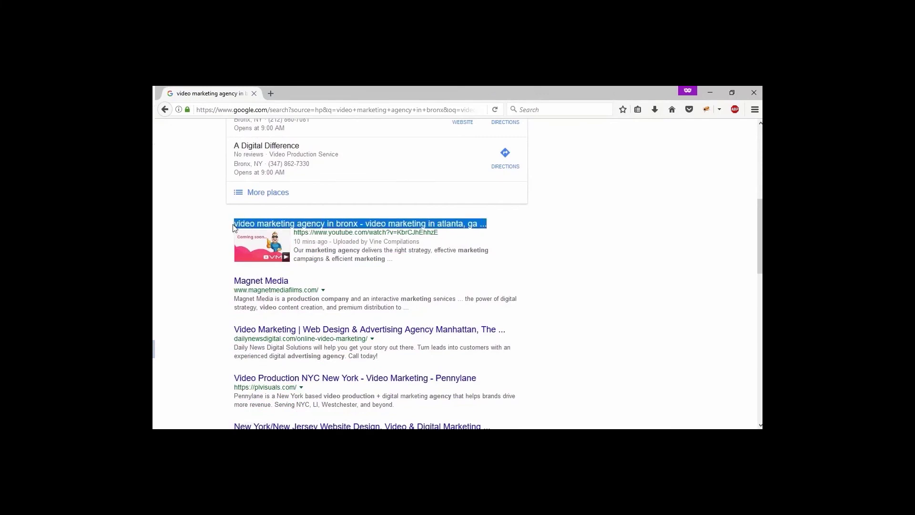
drag(395, 262, 294, 232)
click(296, 234)
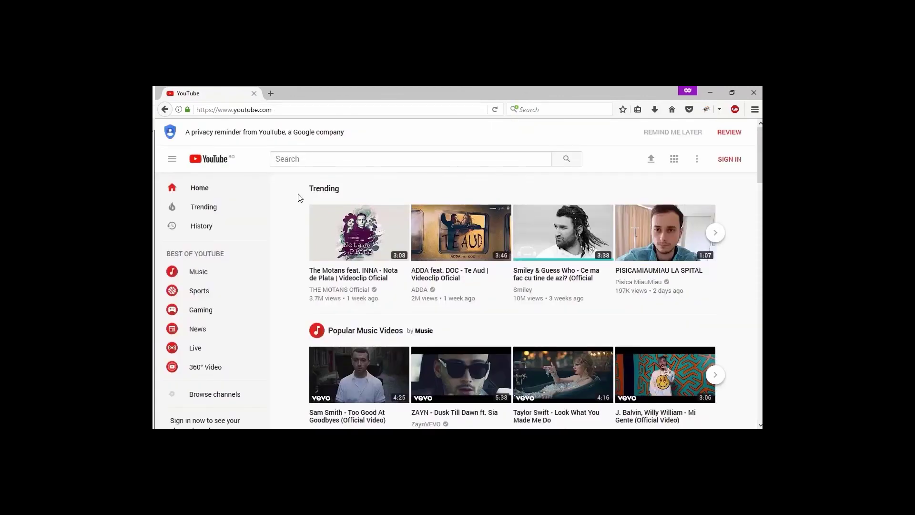
Search YouTube for the pasted 'video marketing agency in bronx' and highlight the top result
click(473, 160)
key(ctrl+v)
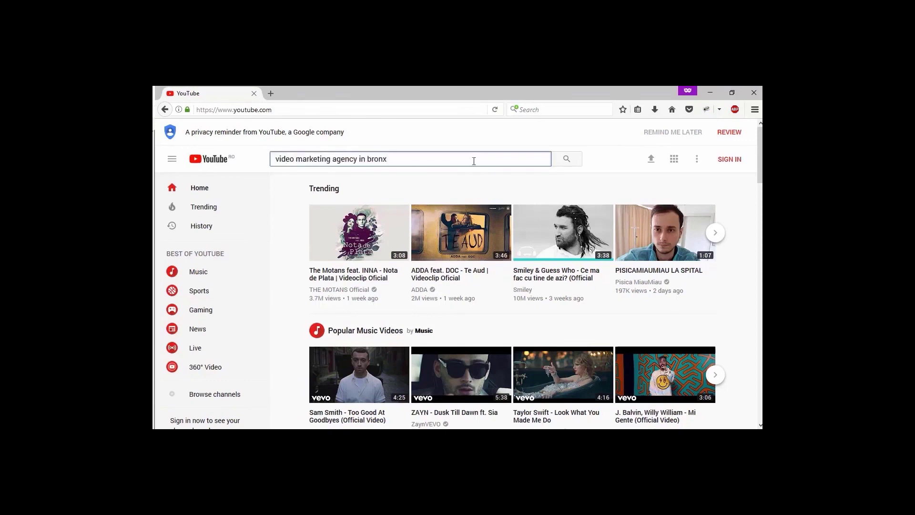
click(571, 161)
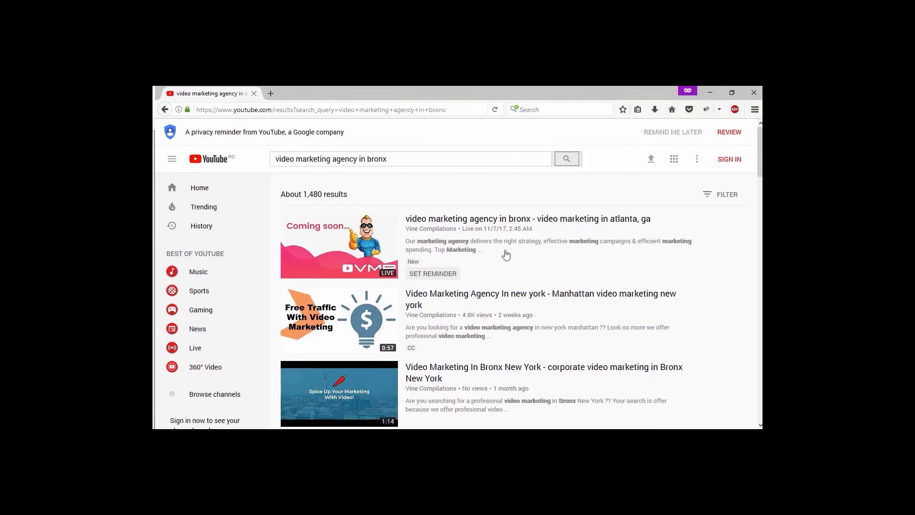
drag(406, 211, 516, 258)
click(470, 207)
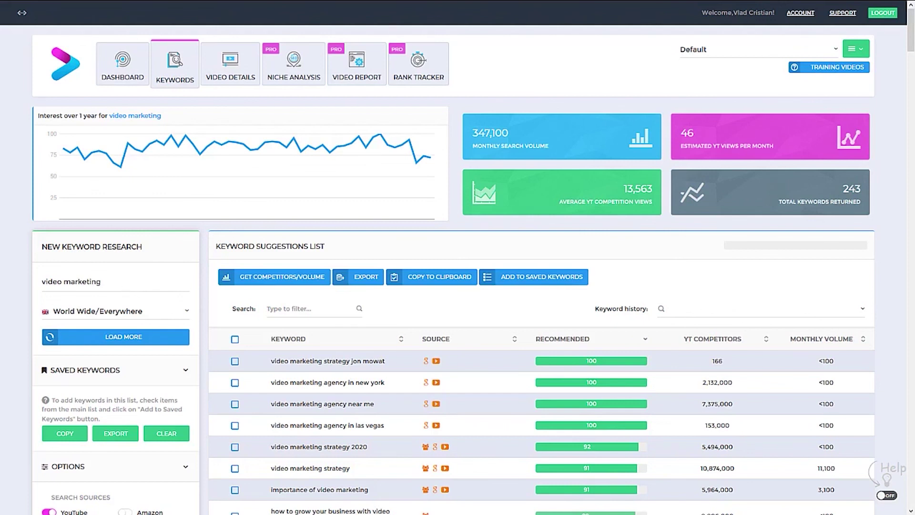
Rerun Vidly keyword research for 'video marketing bronx' and let the 134 keywords load
click(129, 285)
text(bronx)
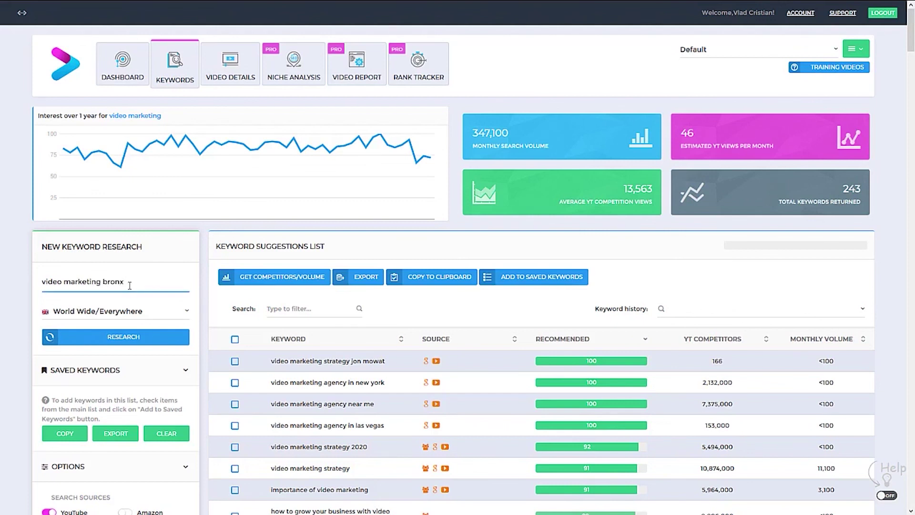
key(Return)
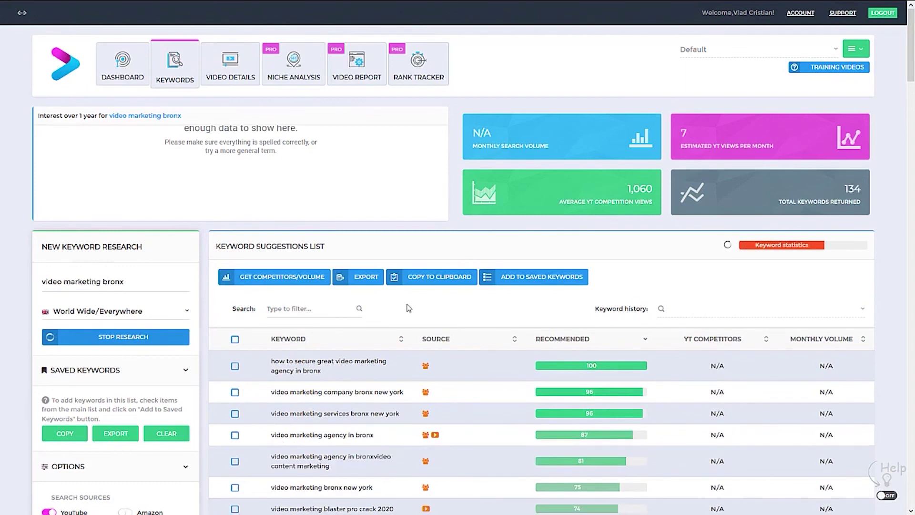
mouse_move(908, 60)
mouse_down()
mouse_move(899, 125)
mouse_move(910, 333)
mouse_move(911, 46)
mouse_up()
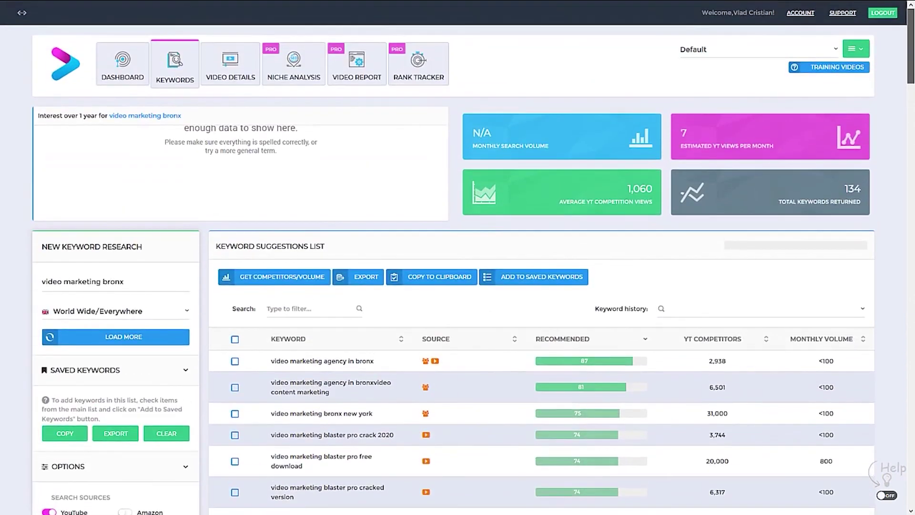